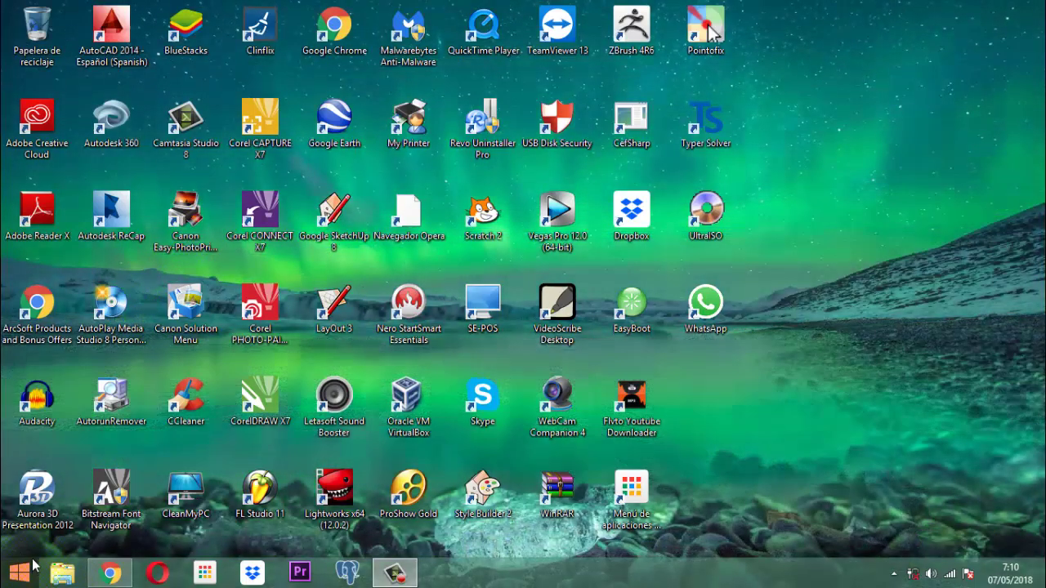
# - Browse to D:\documents 2017\software veterinarias and open the Vet Project database
pyautogui.click(61, 575)
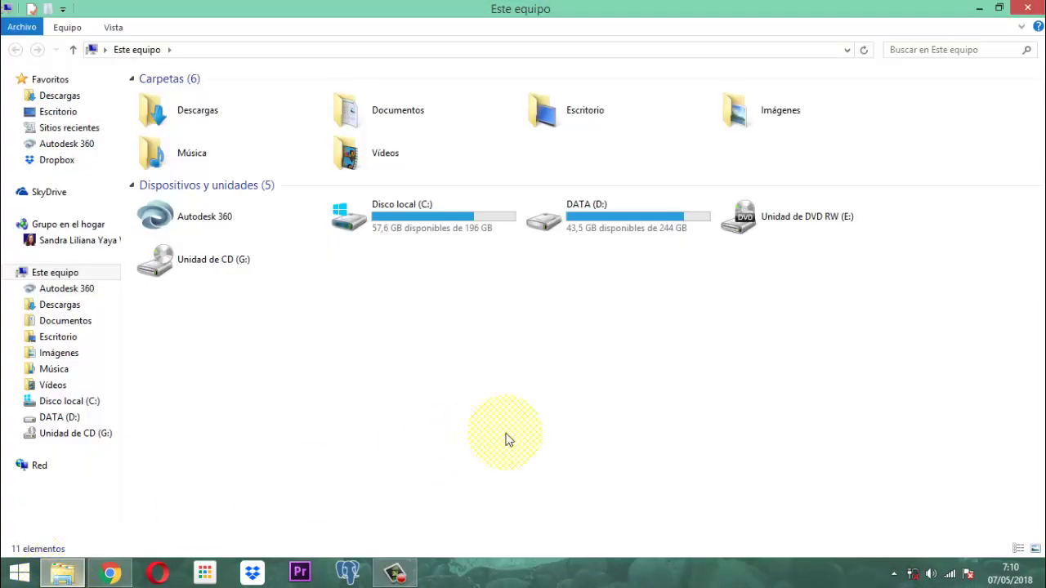
pyautogui.doubleClick(621, 208)
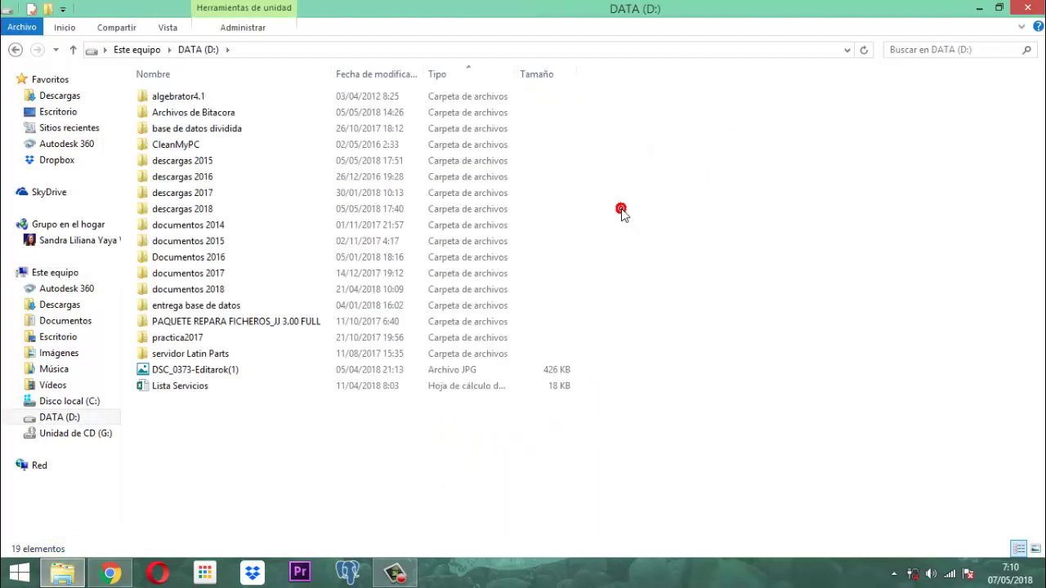
pyautogui.doubleClick(198, 271)
pyautogui.doubleClick(174, 226)
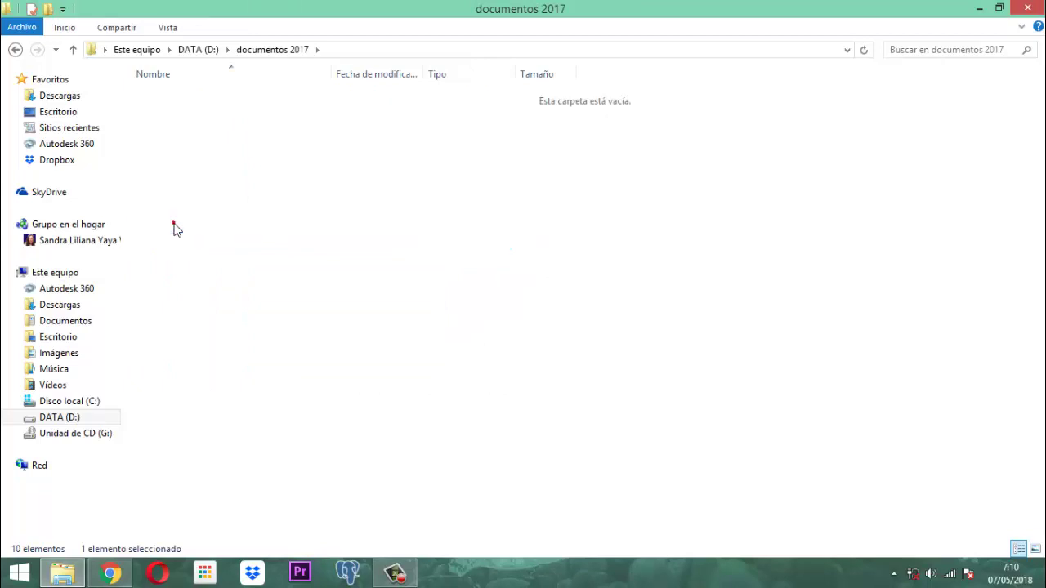
pyautogui.click(168, 291)
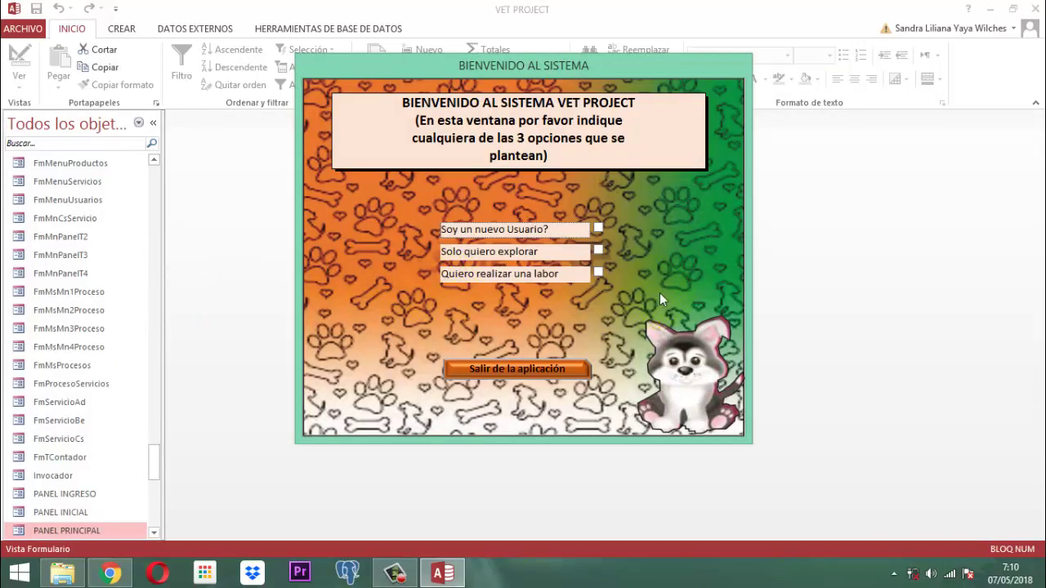
# - Log in as a user from Lista Usuarios with its password, then enter the SERVICIOS module
pyautogui.click(597, 273)
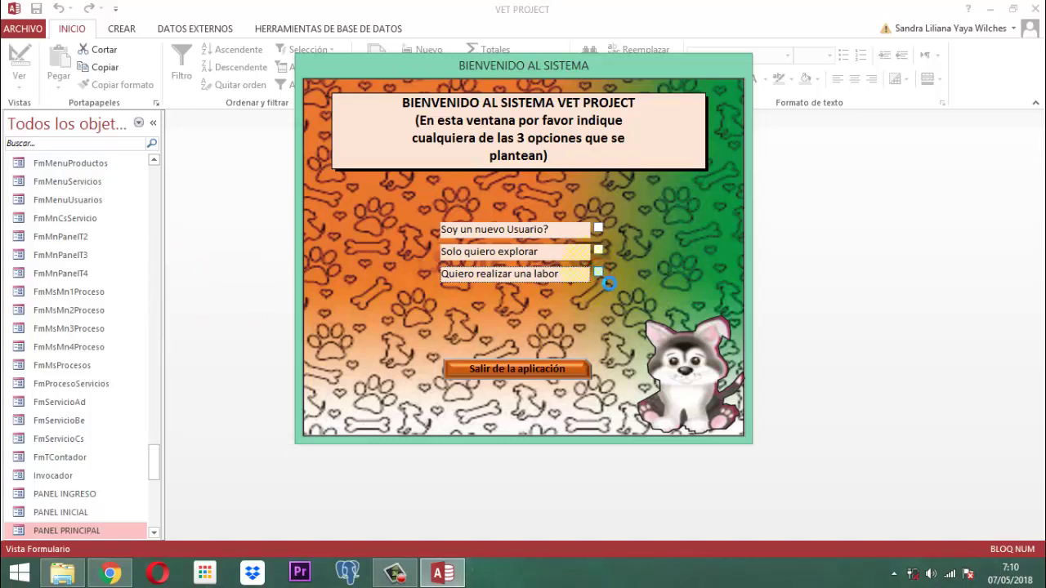
pyautogui.click(608, 281)
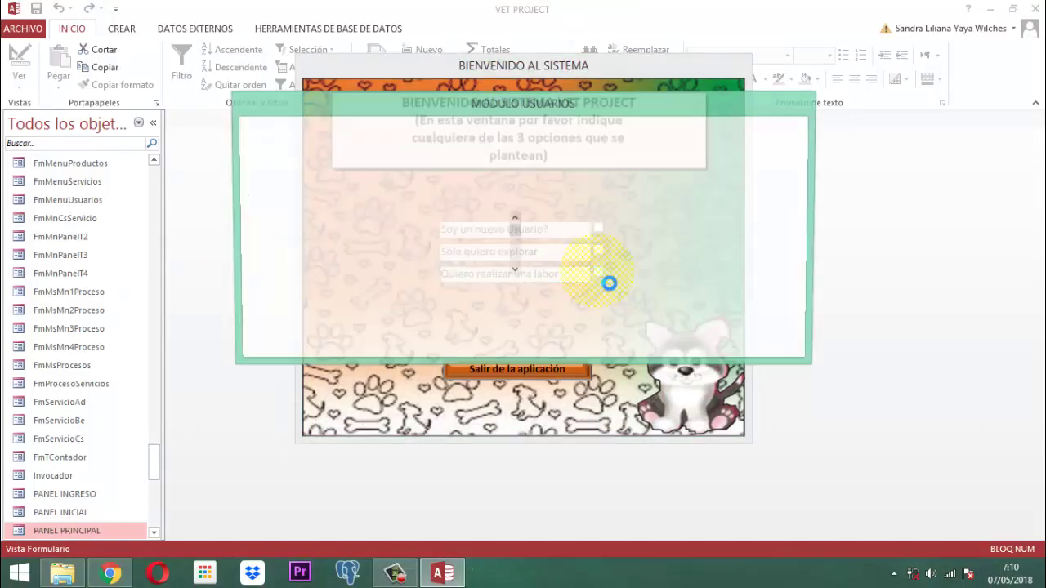
pyautogui.scroll(-2, 363, 246)
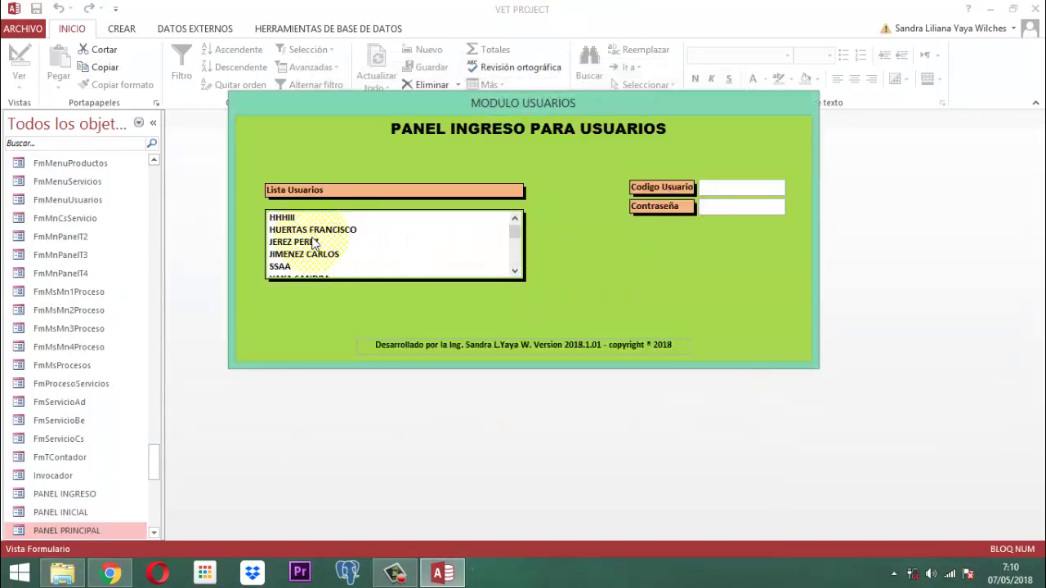
pyautogui.click(326, 255)
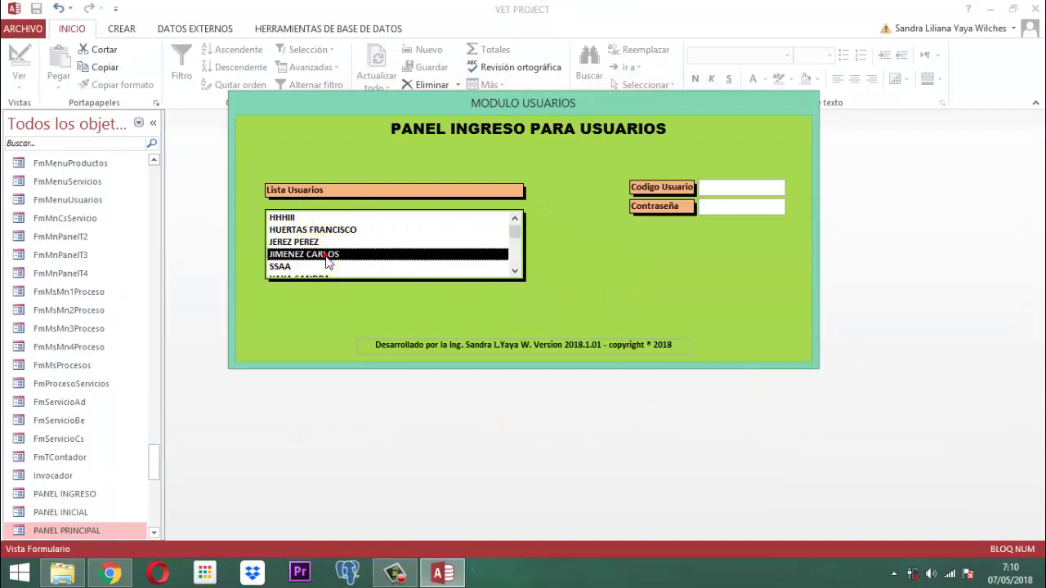
pyautogui.click(326, 255)
pyautogui.write('123')
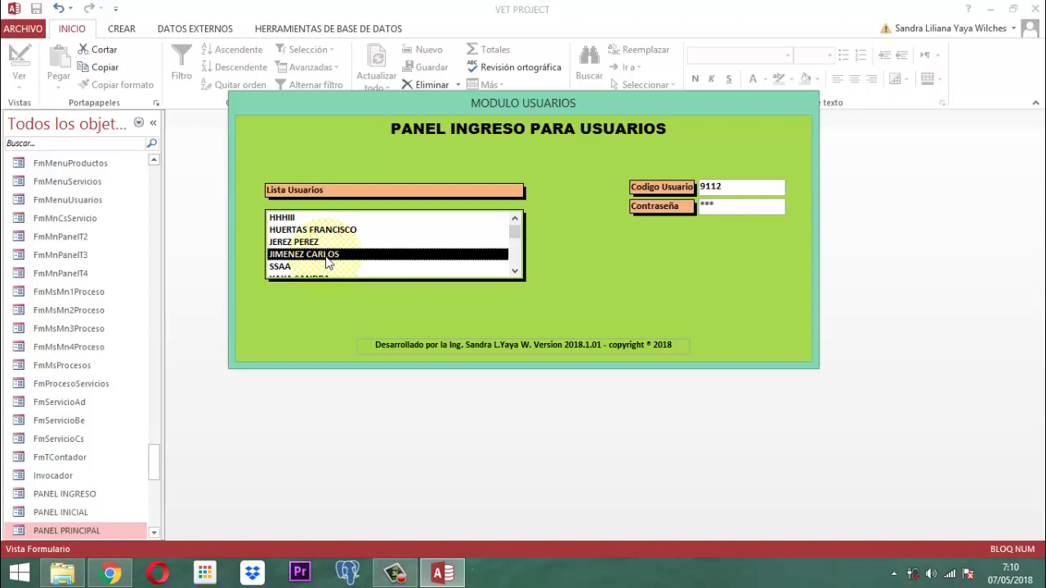
pyautogui.press('Return')
pyautogui.press('Return')
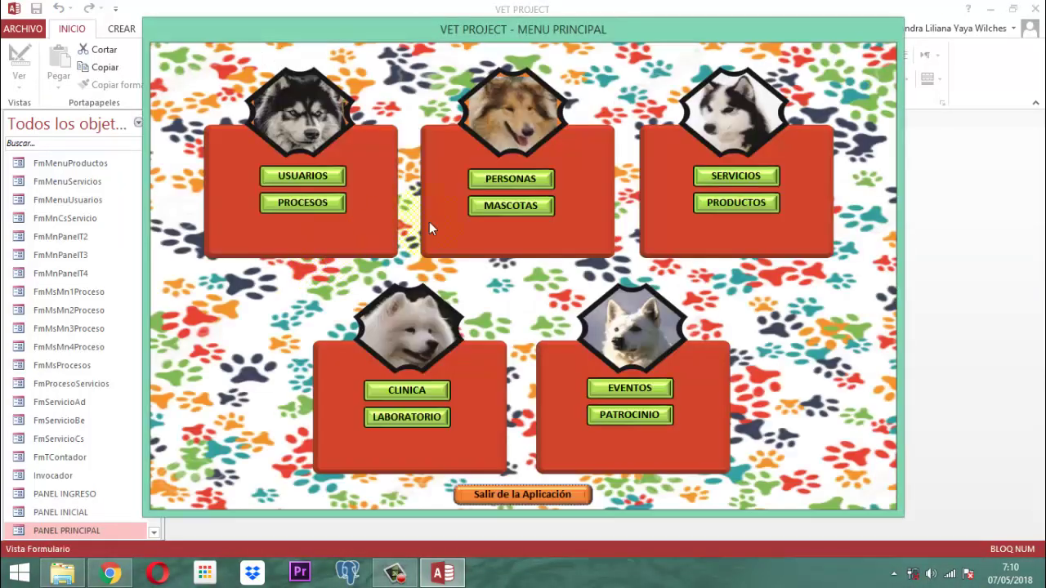
pyautogui.click(758, 177)
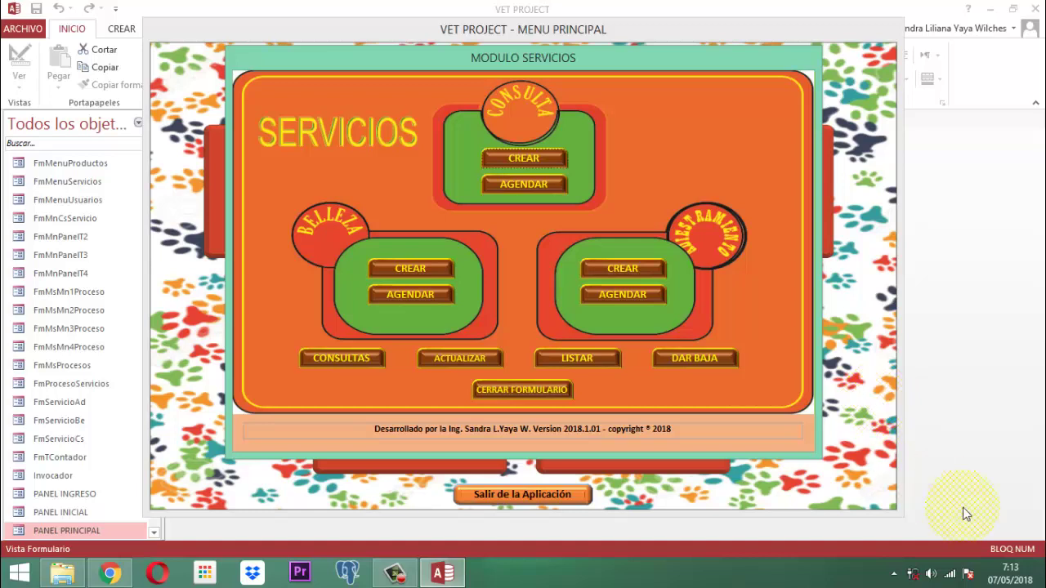
pyautogui.click(539, 391)
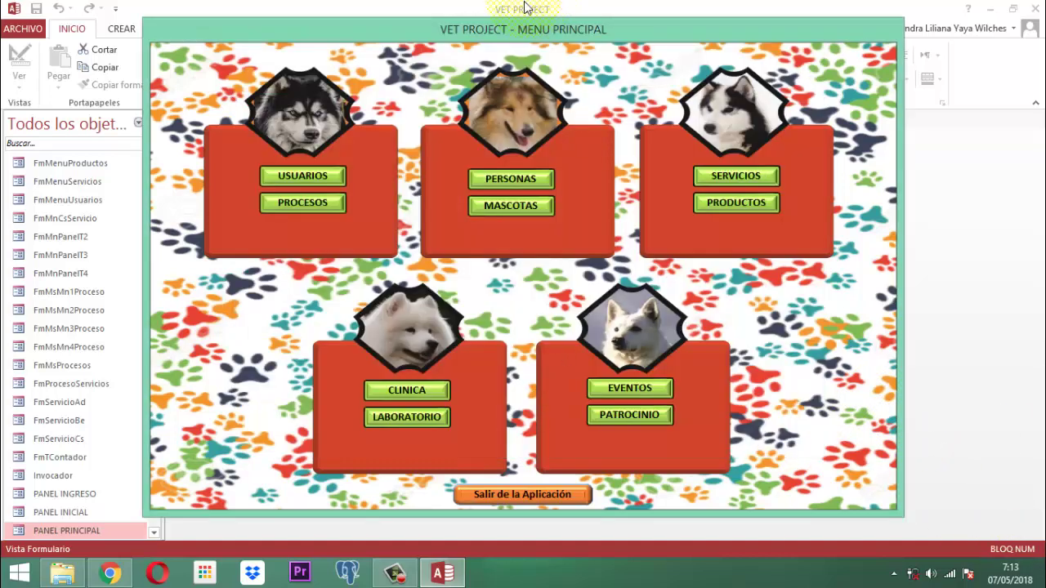
# - Close the main menu form and focus the navigation pane search box
pyautogui.rightClick(514, 31)
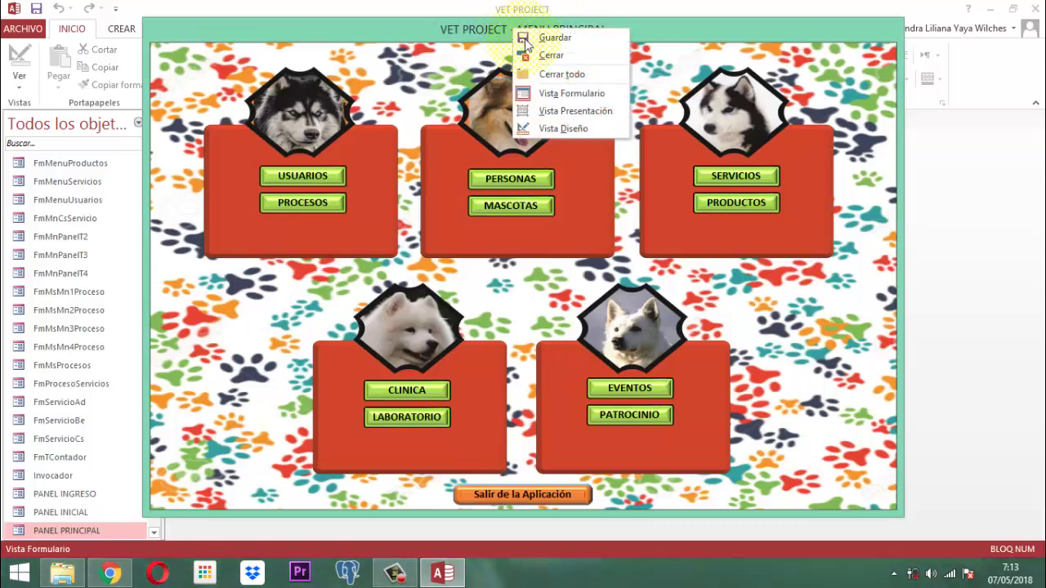
pyautogui.click(543, 55)
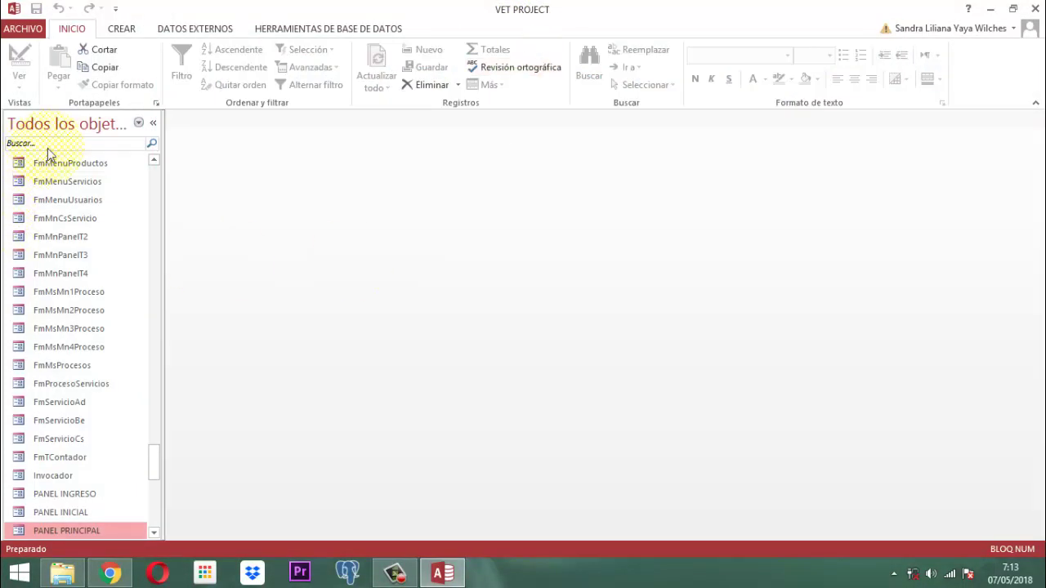
pyautogui.click(71, 146)
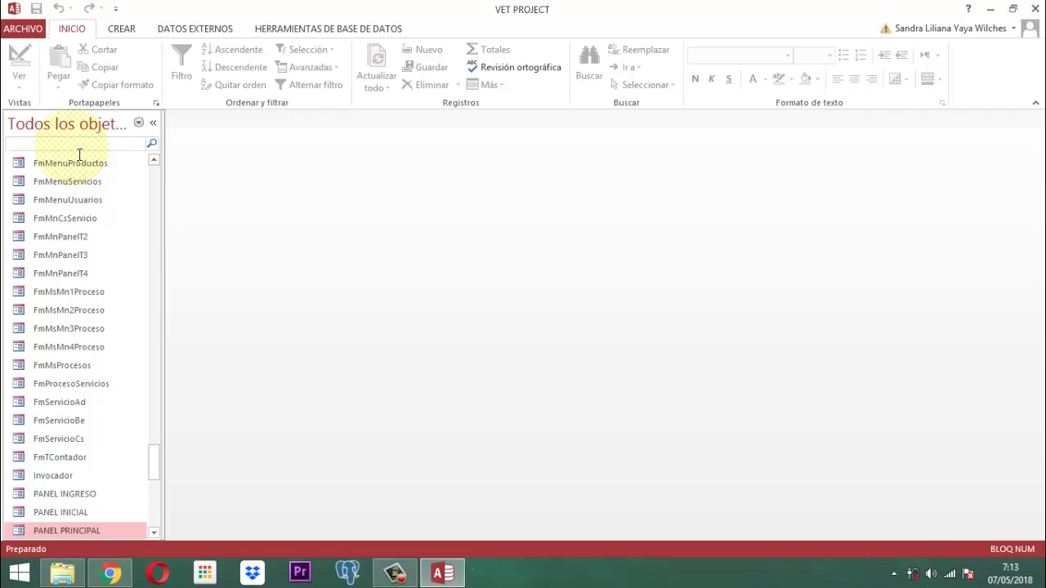
# - Filter the objects by 'servicios1', then copy and paste the CsServicios1 query
pyautogui.write('s')
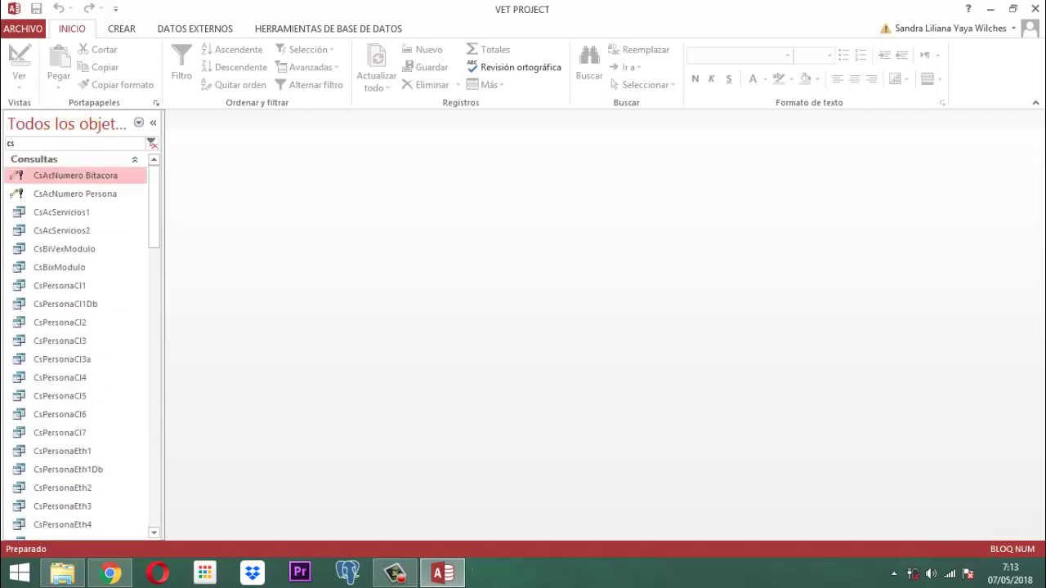
pyautogui.write('ervicios1')
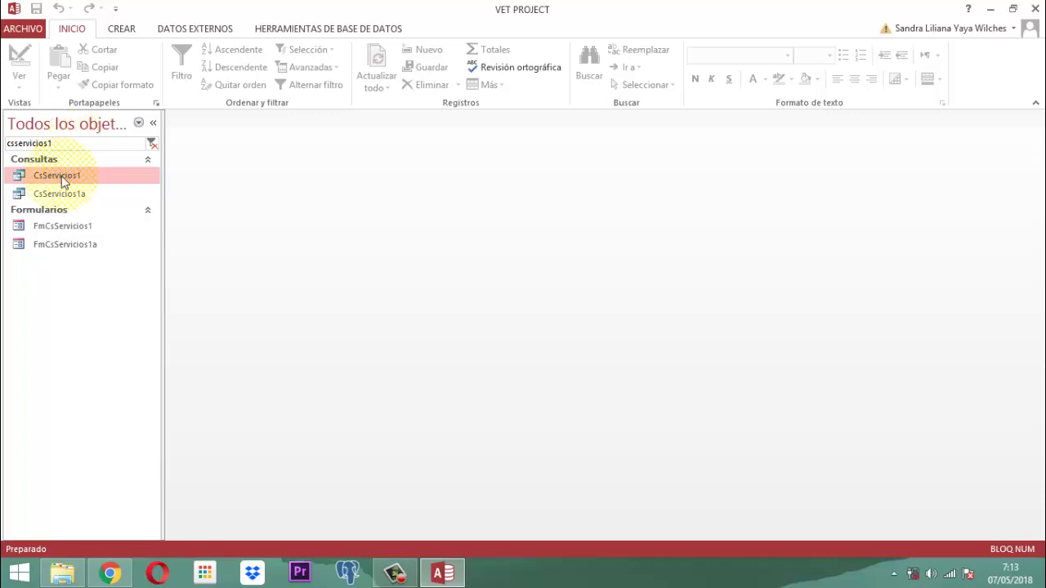
pyautogui.click(62, 181)
pyautogui.rightClick(63, 182)
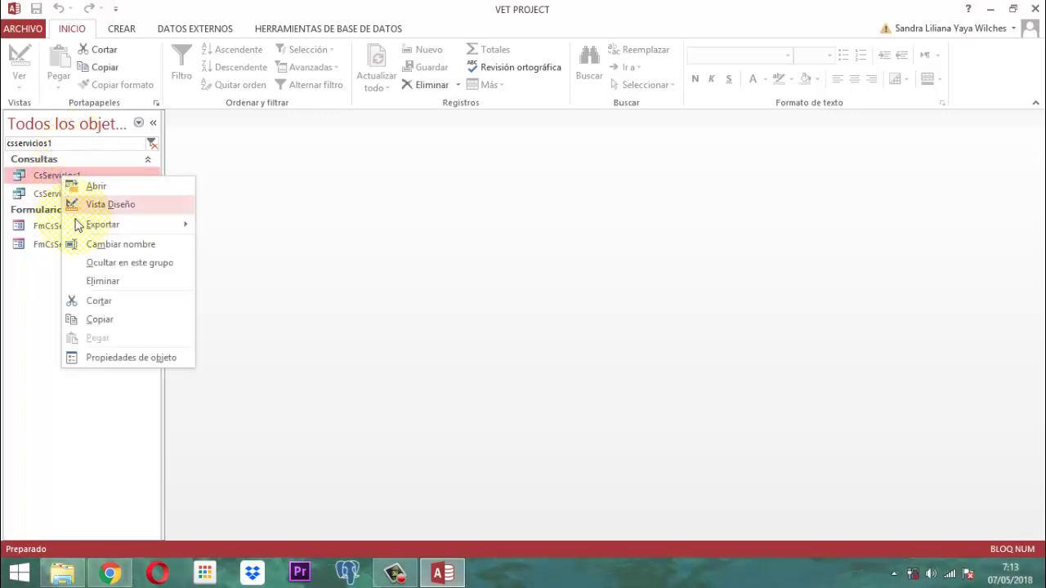
pyautogui.click(98, 321)
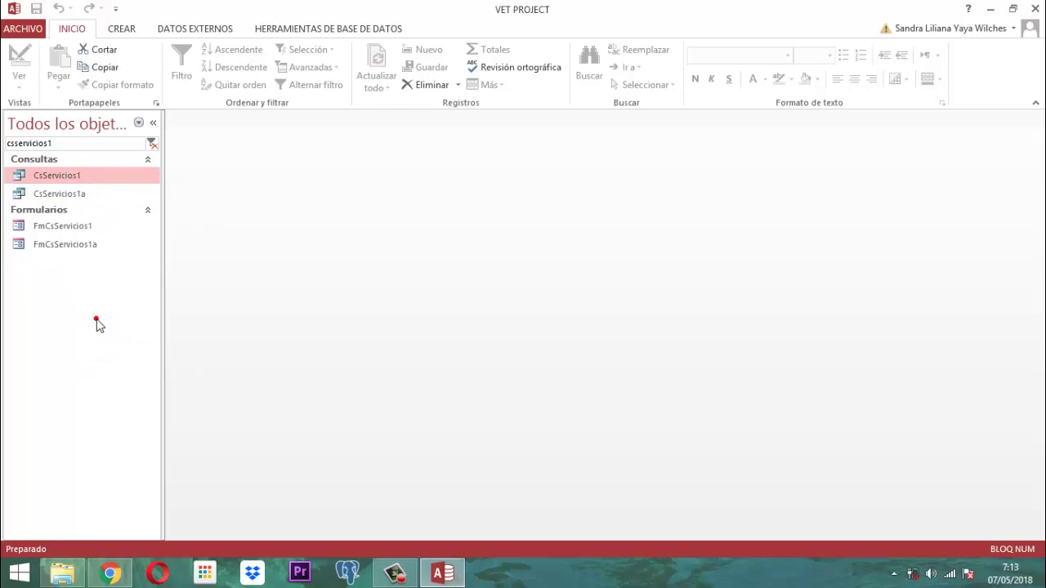
pyautogui.rightClick(55, 177)
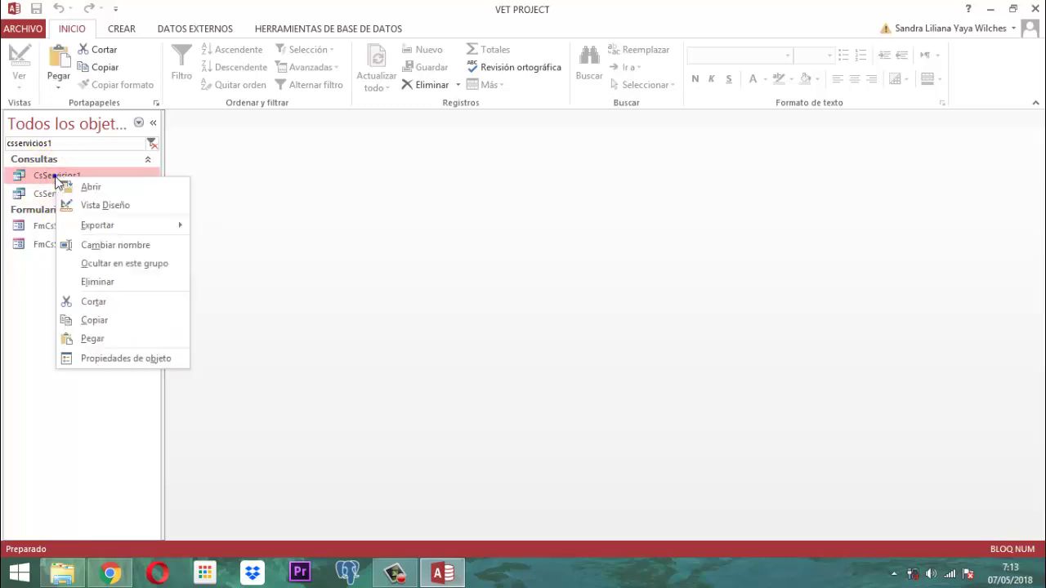
pyautogui.click(115, 341)
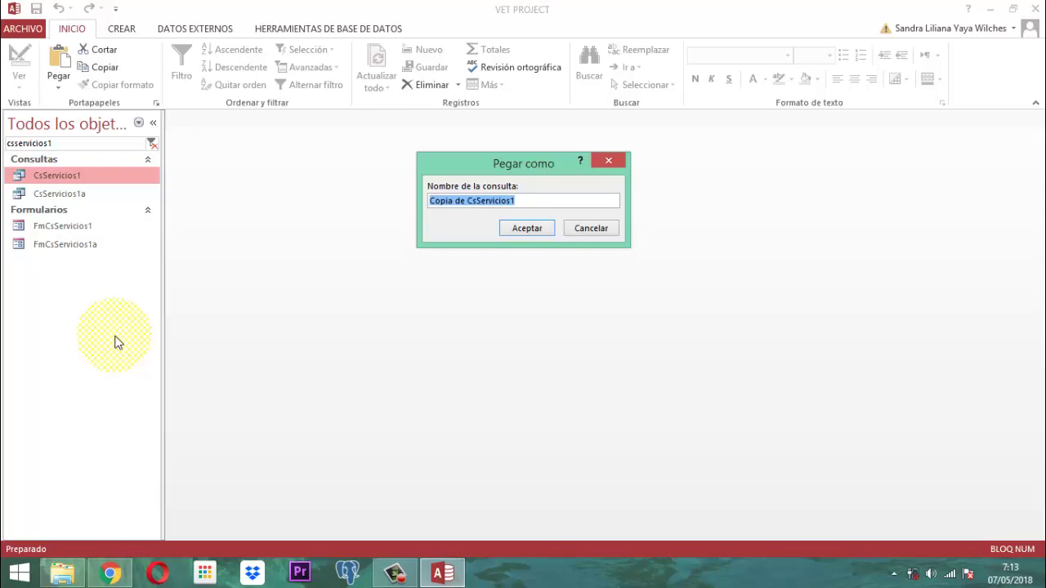
# - Change the suggested name 'Copia de CsServicios1' to CsElServicios and accept
pyautogui.press('End')
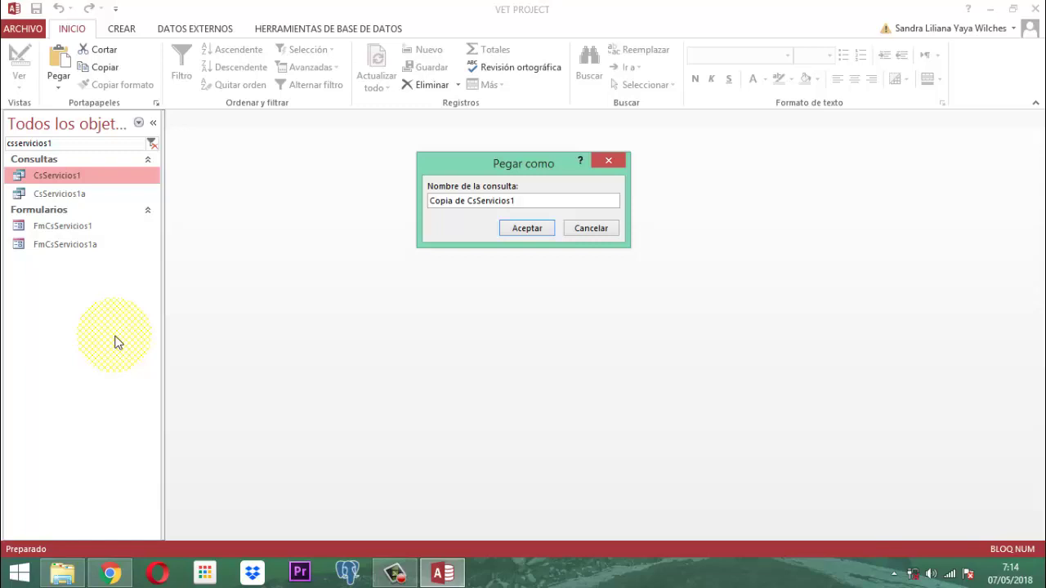
pyautogui.click(547, 200)
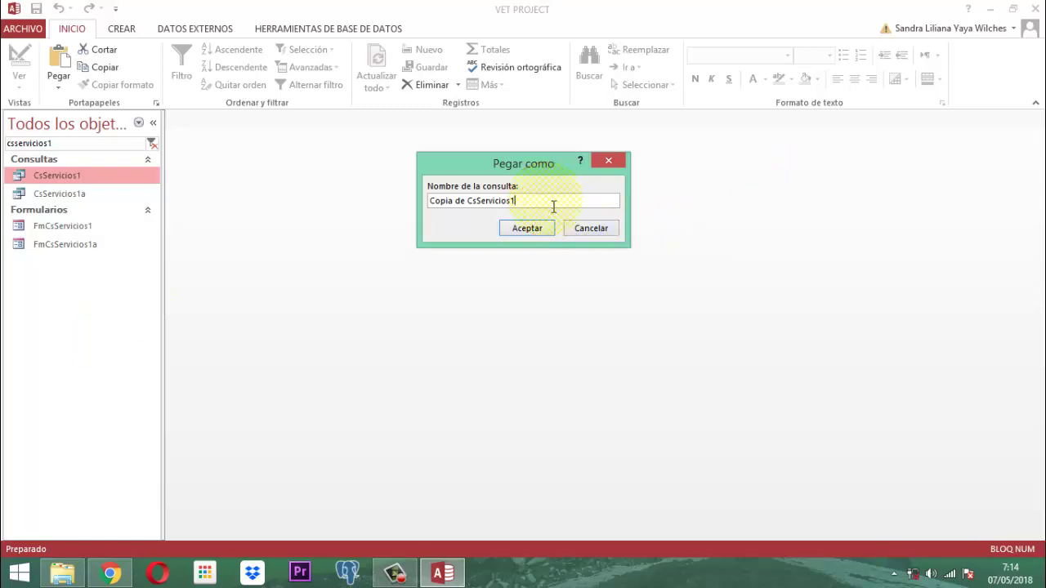
pyautogui.press('BackSpace')
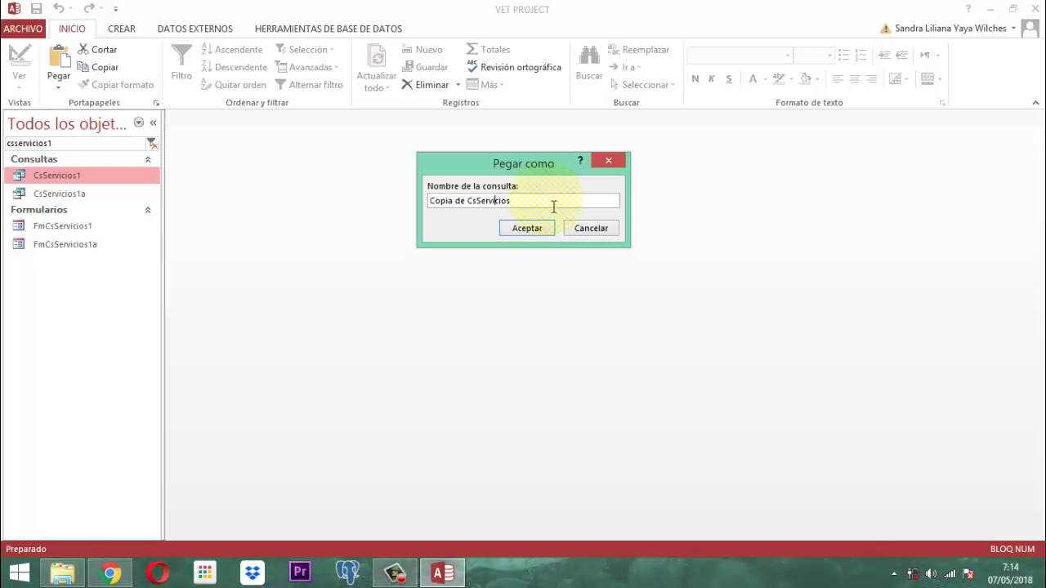
pyautogui.press('Left')
pyautogui.press('Left')
pyautogui.press('Left')
pyautogui.press('Left')
pyautogui.press('Left')
pyautogui.write('El')
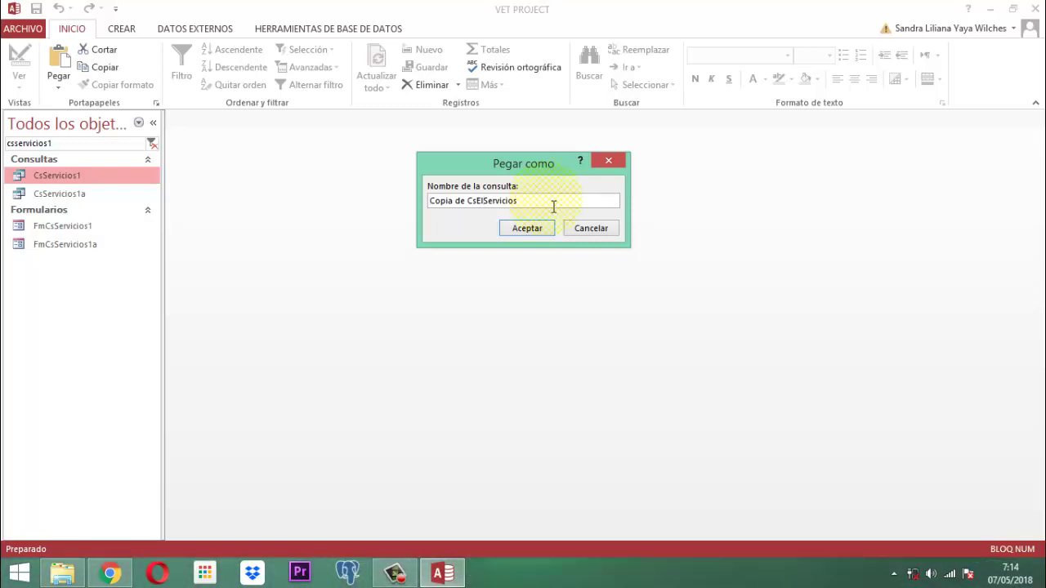
pyautogui.press('Home')
pyautogui.press('Delete')
pyautogui.press('Delete')
pyautogui.press('Delete')
pyautogui.press('Delete')
pyautogui.press('Delete')
pyautogui.press('Delete')
pyautogui.press('Delete')
pyautogui.press('Delete')
pyautogui.press('Delete')
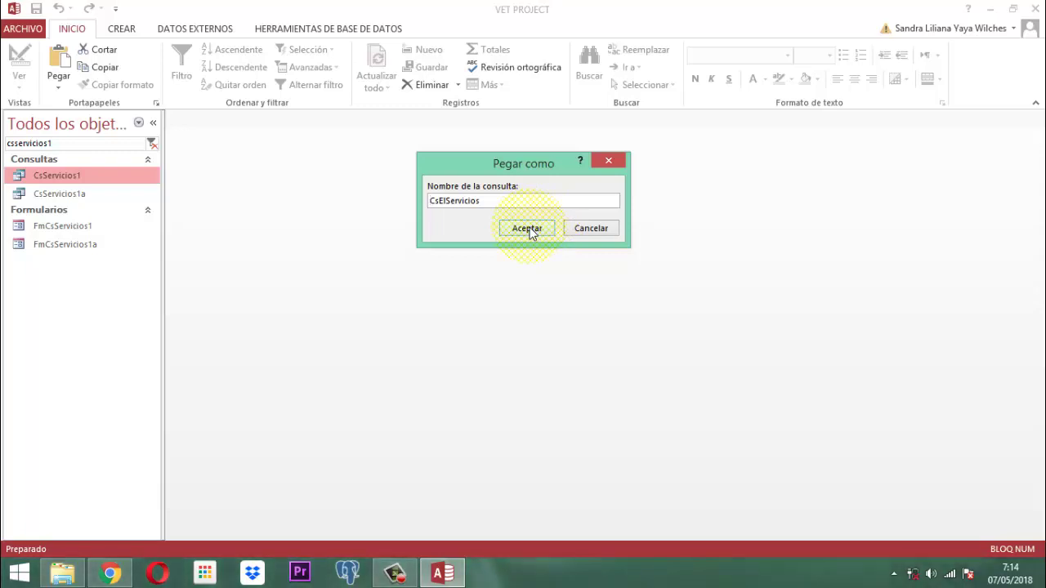
pyautogui.click(529, 230)
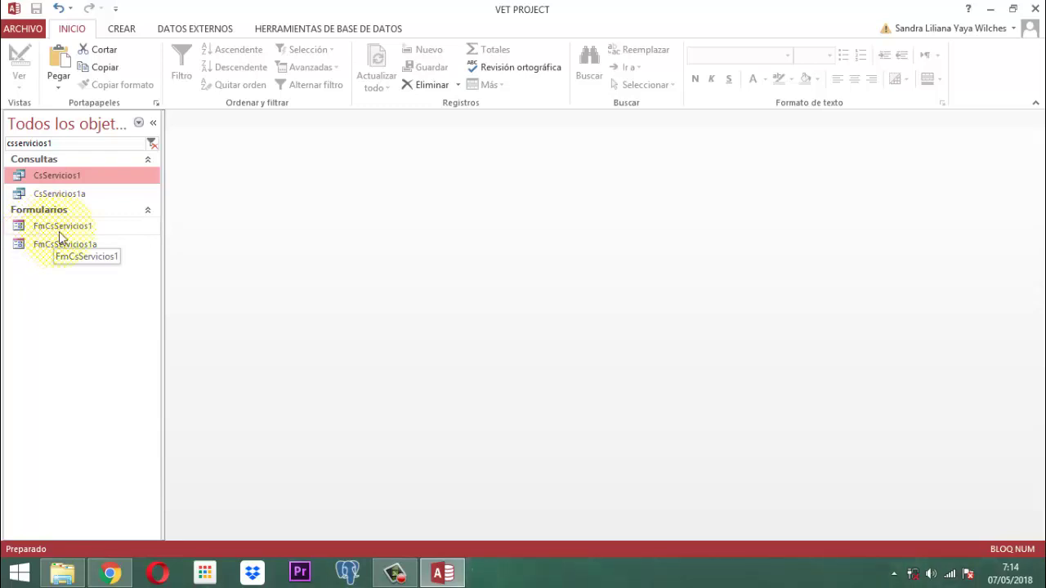
# - Copy the FmCsServicios1 form and paste it as a new form
pyautogui.click(70, 229)
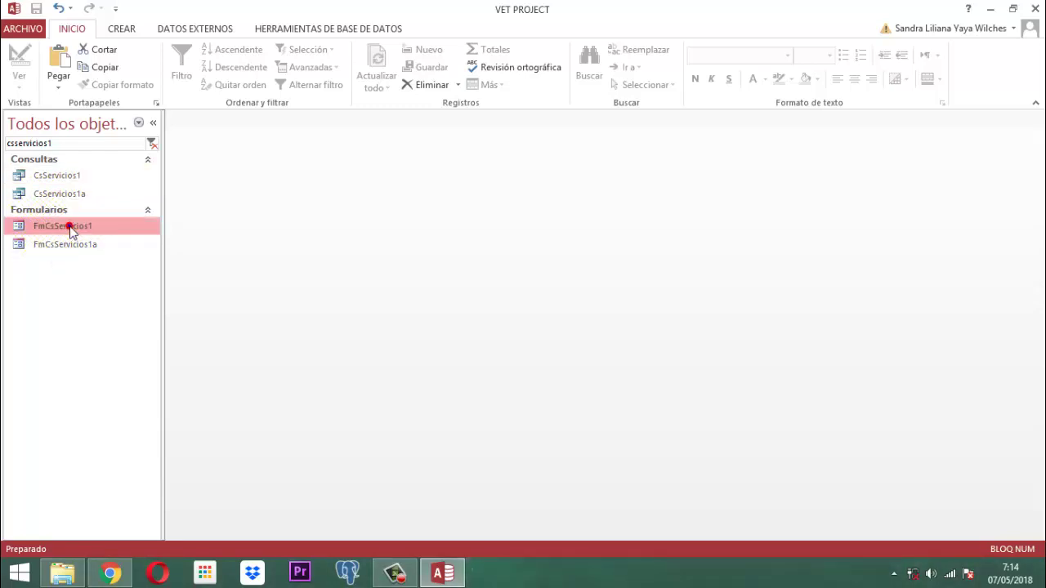
pyautogui.rightClick(71, 229)
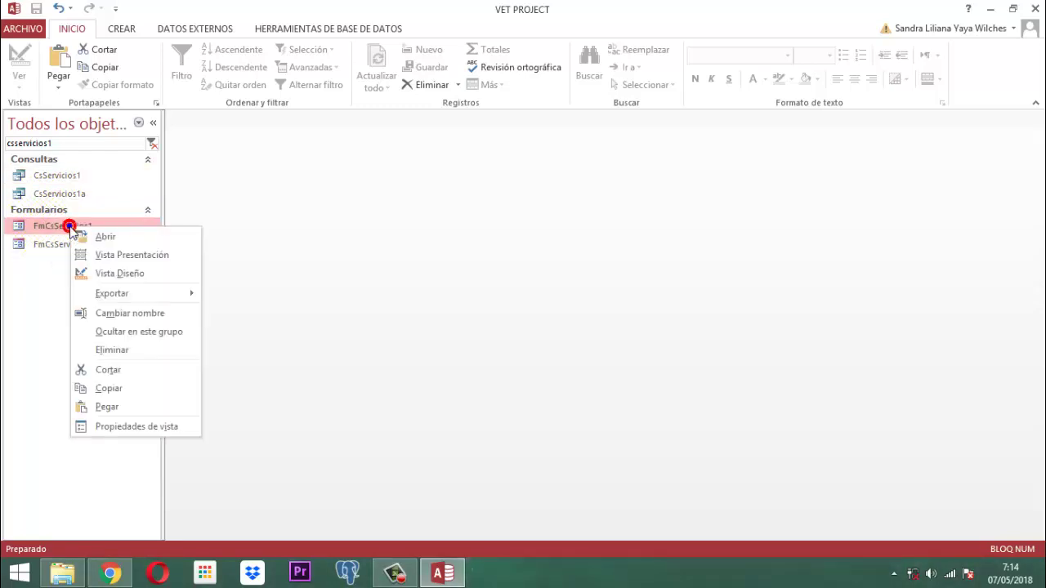
pyautogui.click(109, 388)
pyautogui.rightClick(74, 225)
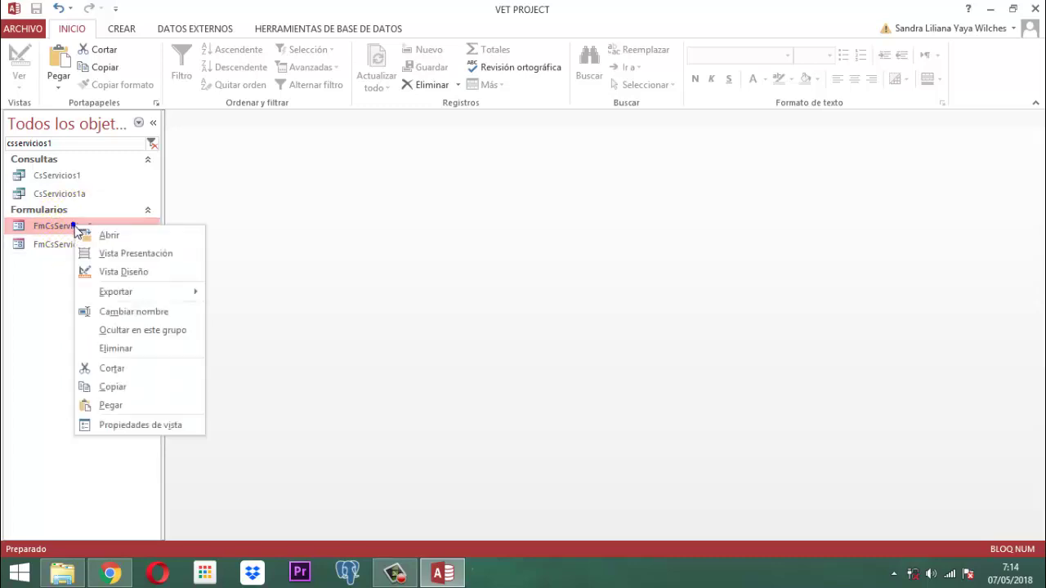
pyautogui.click(106, 404)
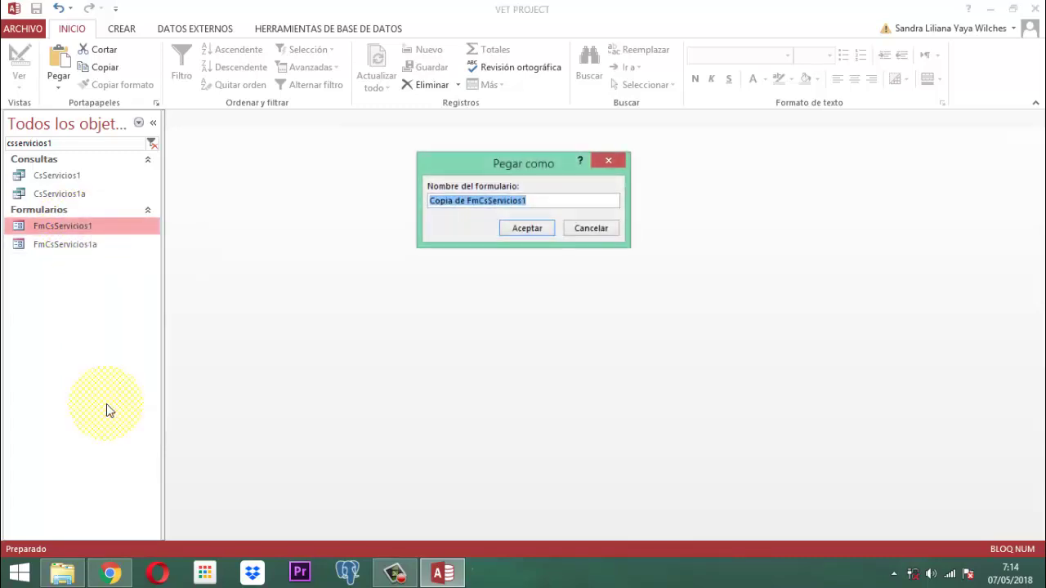
# - Name the pasted form FmCsDbServicios and accept
pyautogui.press('End')
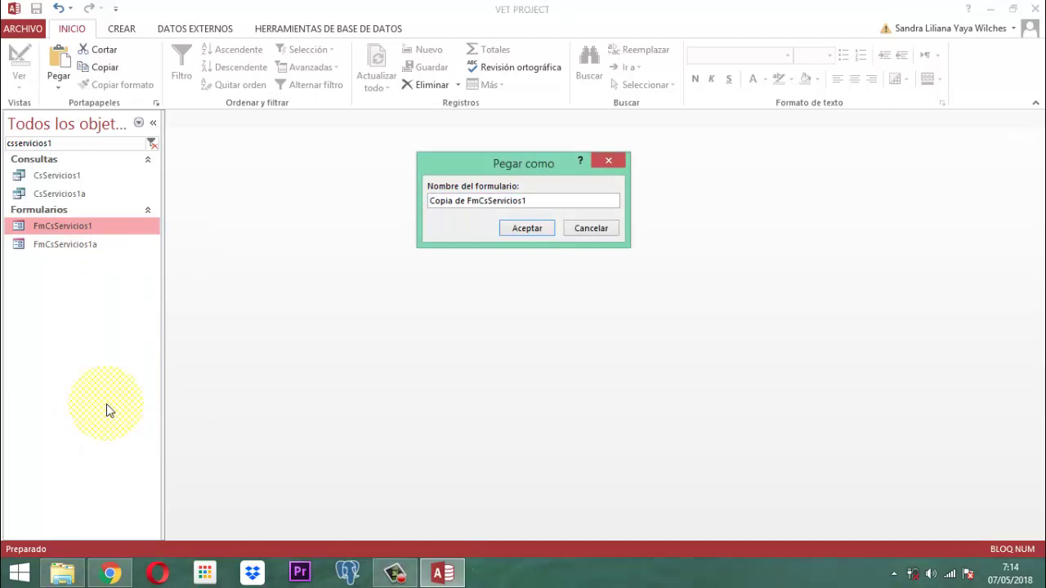
pyautogui.press('BackSpace')
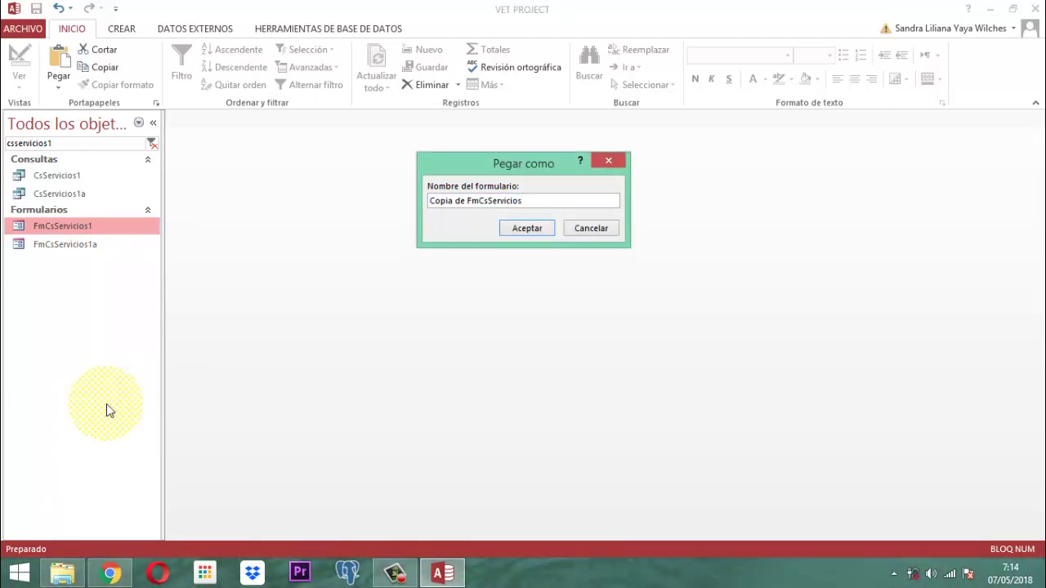
pyautogui.press('Left')
pyautogui.press('Left')
pyautogui.press('Left')
pyautogui.press('Left')
pyautogui.press('Left')
pyautogui.write('El')
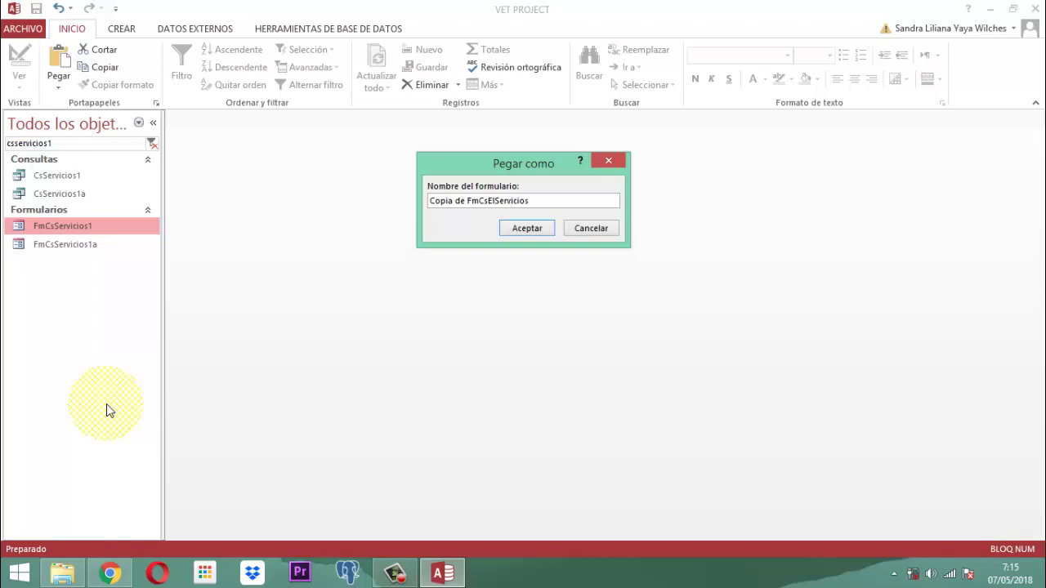
pyautogui.press('BackSpace')
pyautogui.press('BackSpace')
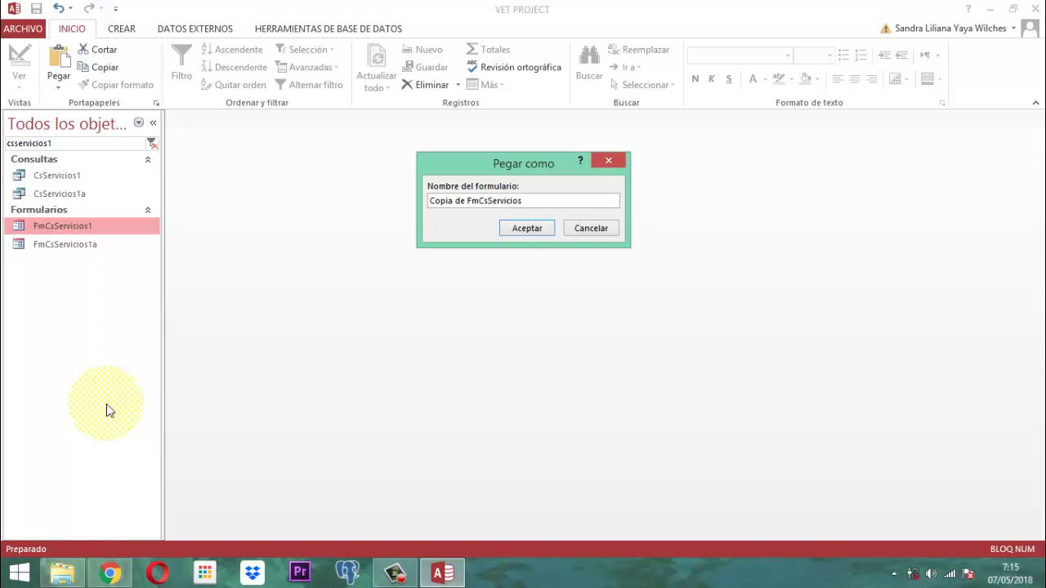
pyautogui.write('Db')
pyautogui.press('Home')
pyautogui.press('Delete')
pyautogui.press('Delete')
pyautogui.press('Delete')
pyautogui.press('Delete')
pyautogui.press('Delete')
pyautogui.press('Delete')
pyautogui.press('Delete')
pyautogui.press('Delete')
pyautogui.press('Delete')
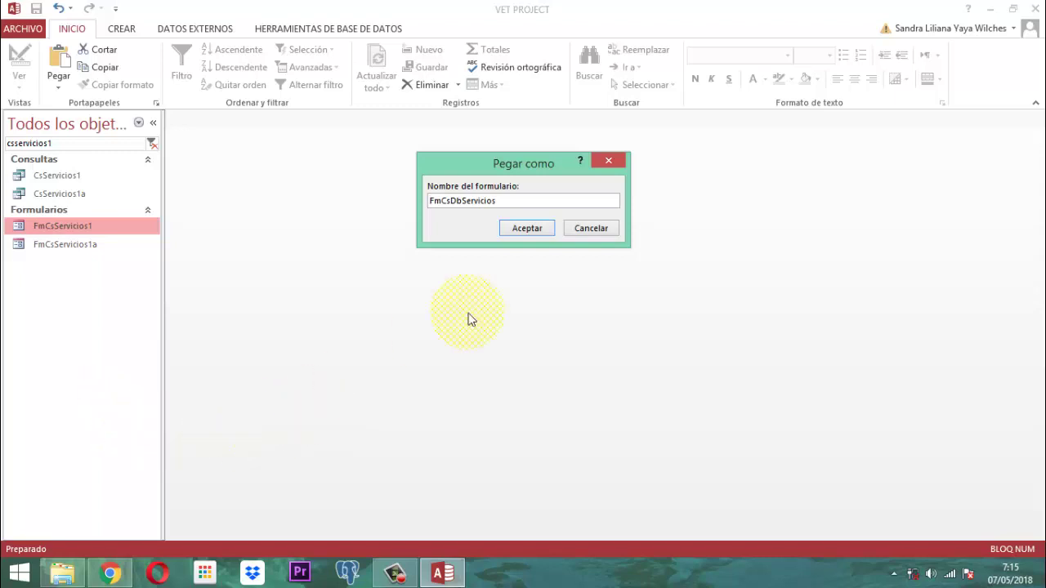
pyautogui.click(533, 231)
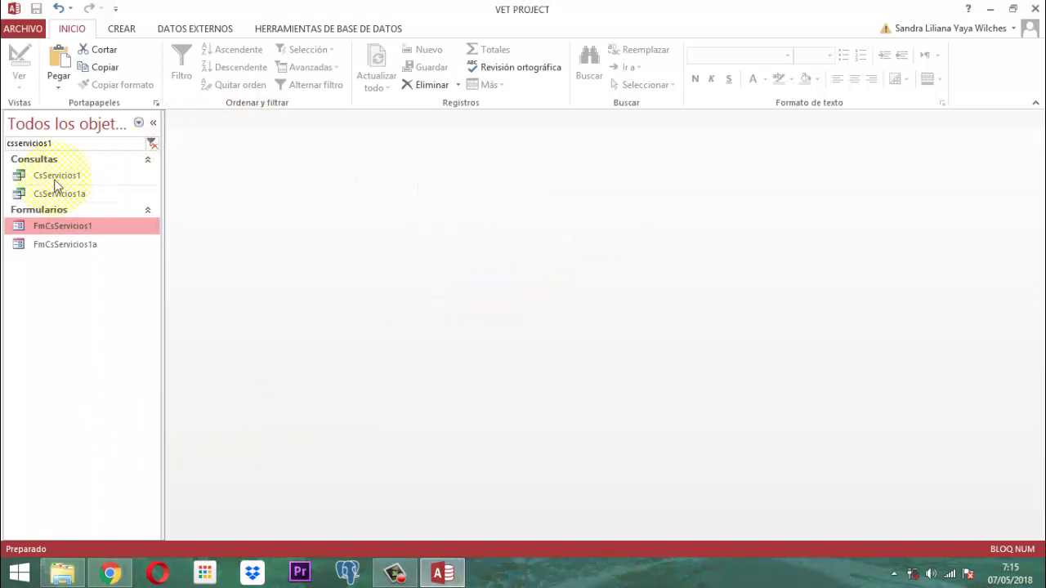
# - Replace the navigation search filter with 'CsEl'
pyautogui.moveTo(69, 145); pyautogui.dragTo(3, 145)
pyautogui.press('BackSpace')
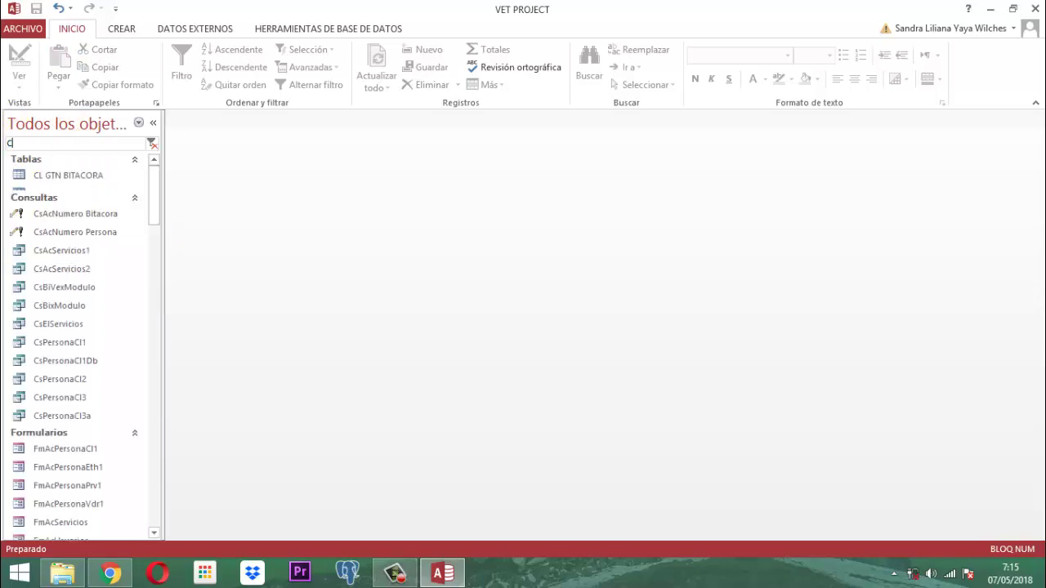
pyautogui.write('CsEl')
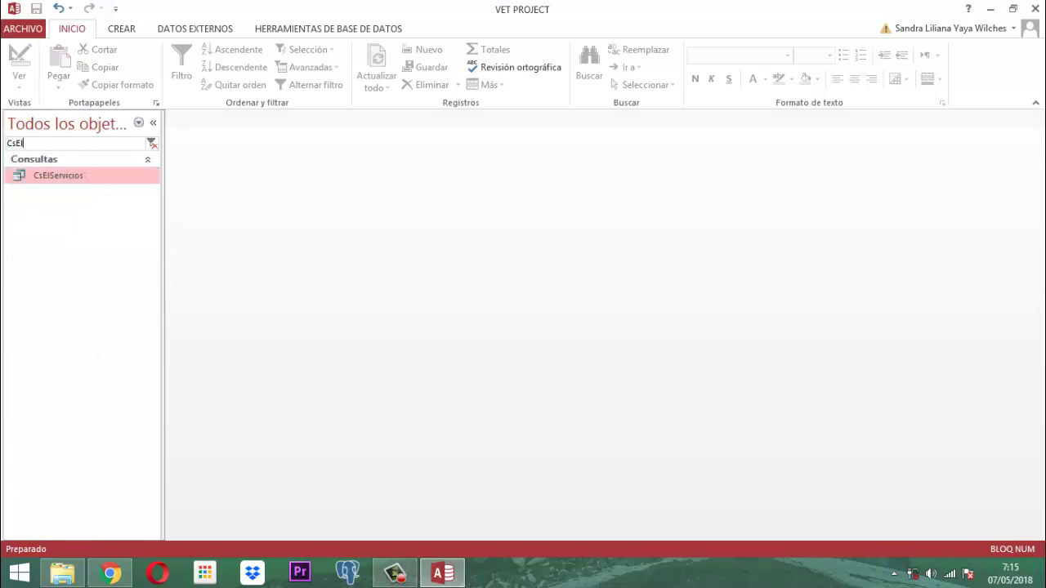
# - Rename the CsElServicios query to CsDbServicios
pyautogui.rightClick(49, 175)
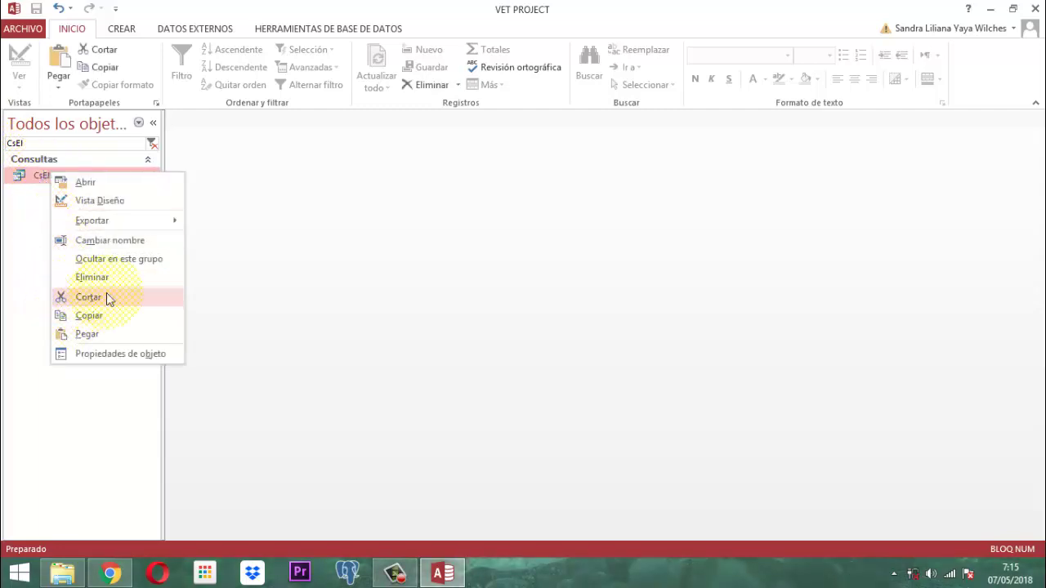
pyautogui.click(122, 242)
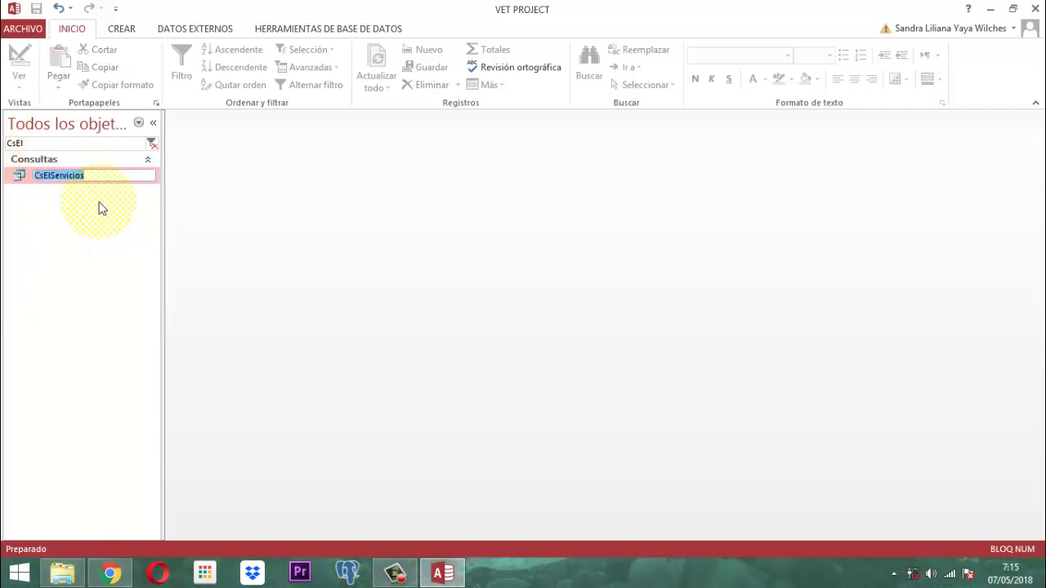
pyautogui.click(109, 175)
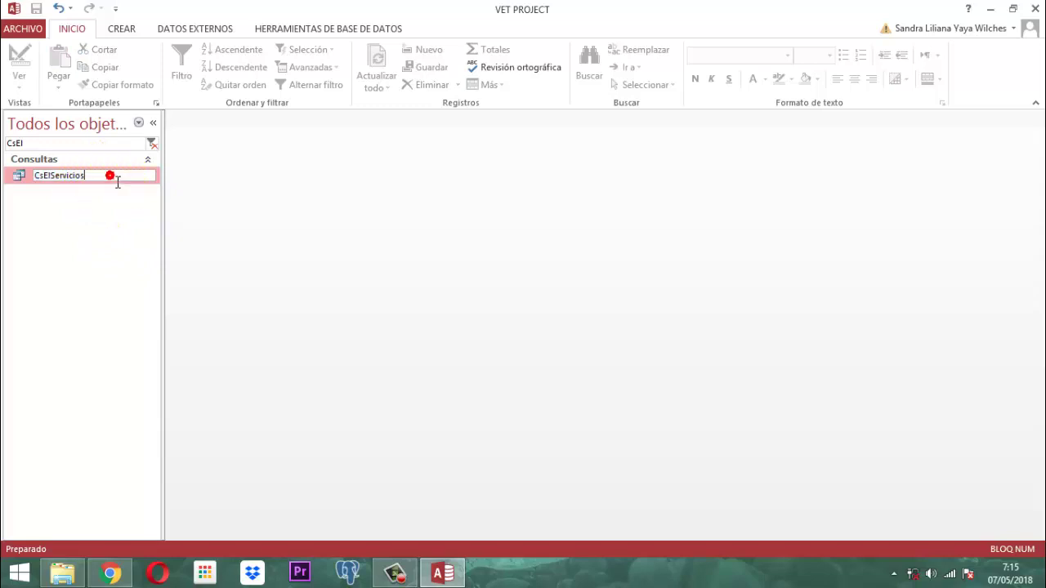
pyautogui.press('Left')
pyautogui.press('Left')
pyautogui.press('Left')
pyautogui.press('Left')
pyautogui.press('Left')
pyautogui.press('Left')
pyautogui.press('Left')
pyautogui.press('Left')
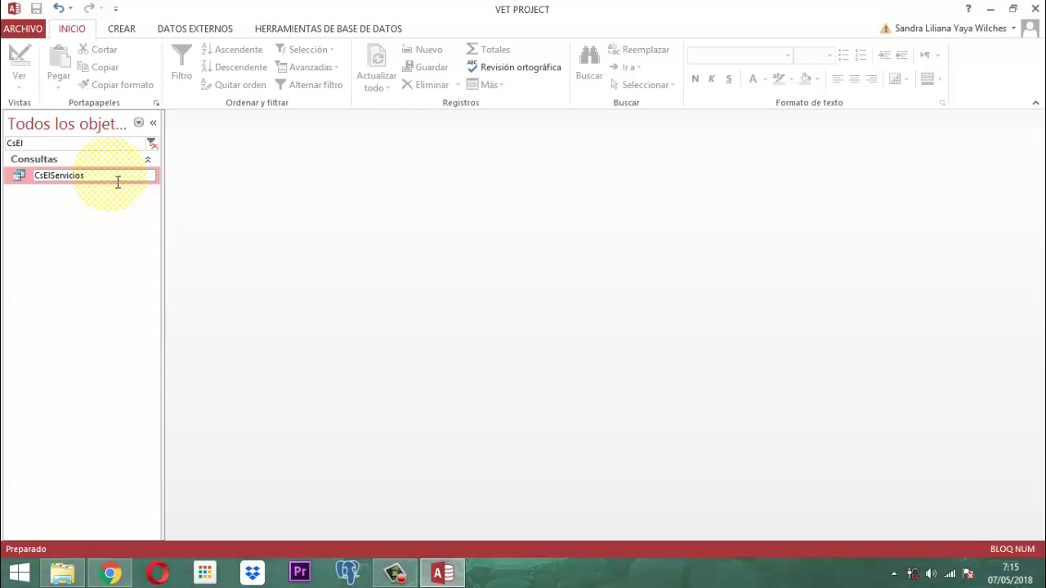
pyautogui.press('Delete')
pyautogui.press('Delete')
pyautogui.press('Delete')
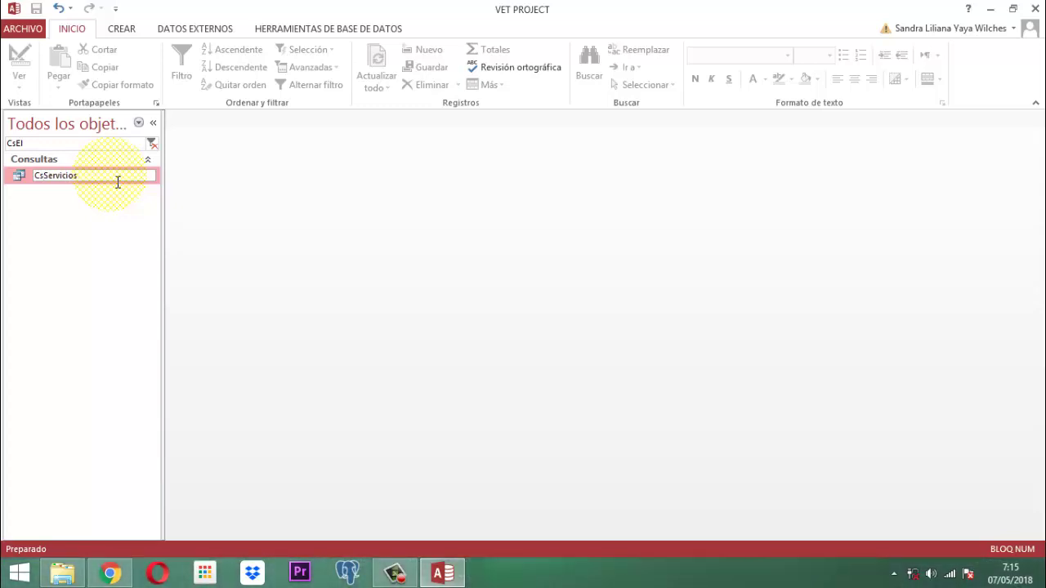
pyautogui.write('Db')
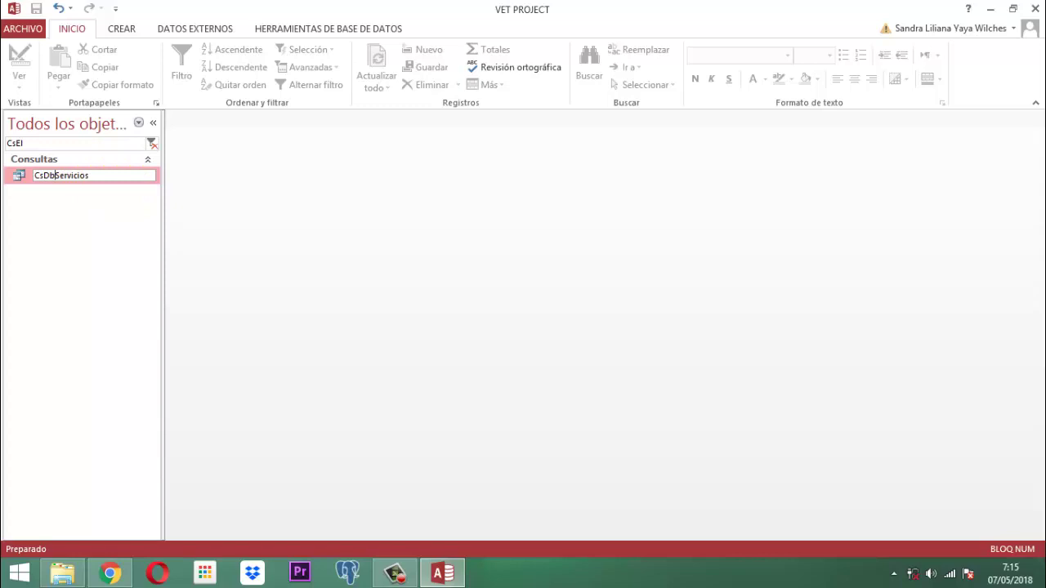
pyautogui.click(156, 245)
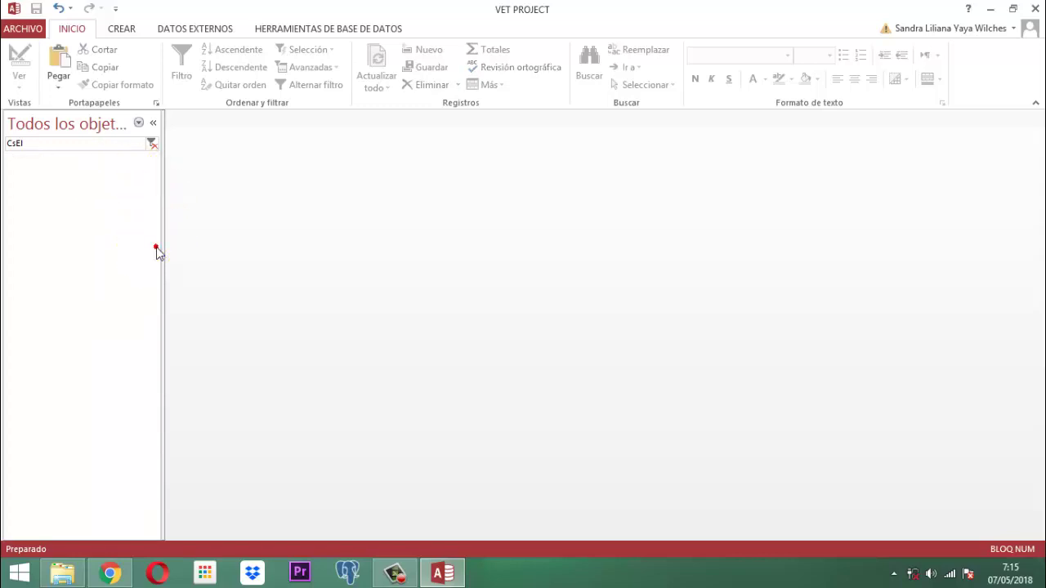
pyautogui.click(50, 136)
# - Change the search filter to 'CsDb' to list CsDbServicios and FmCsDbServicios
pyautogui.moveTo(54, 145); pyautogui.dragTo(4, 143)
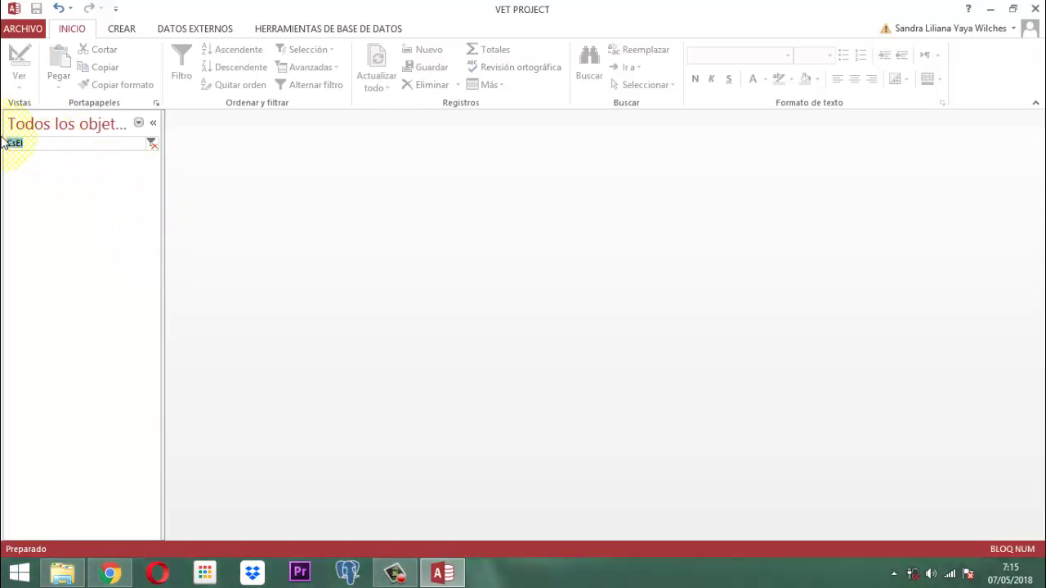
pyautogui.write('CsDb')
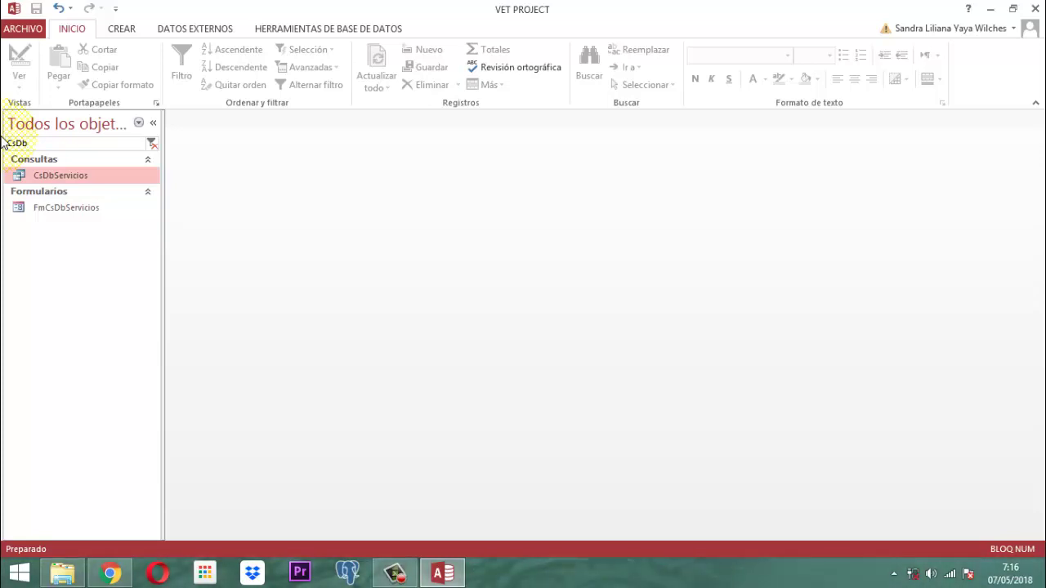
# - Open CsDbServicios in design view and erase the LETRA column criterion
pyautogui.rightClick(88, 177)
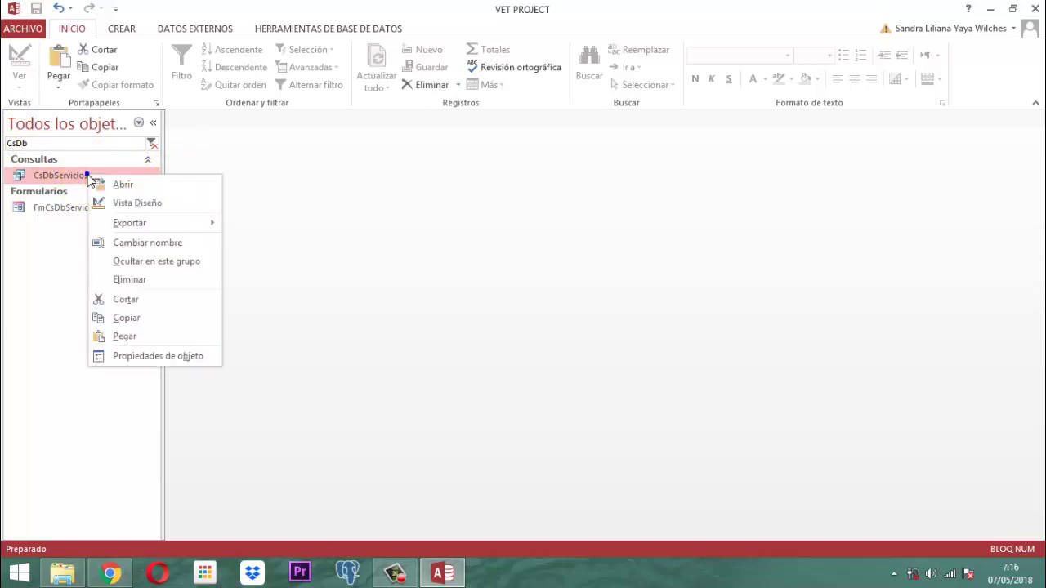
pyautogui.click(139, 202)
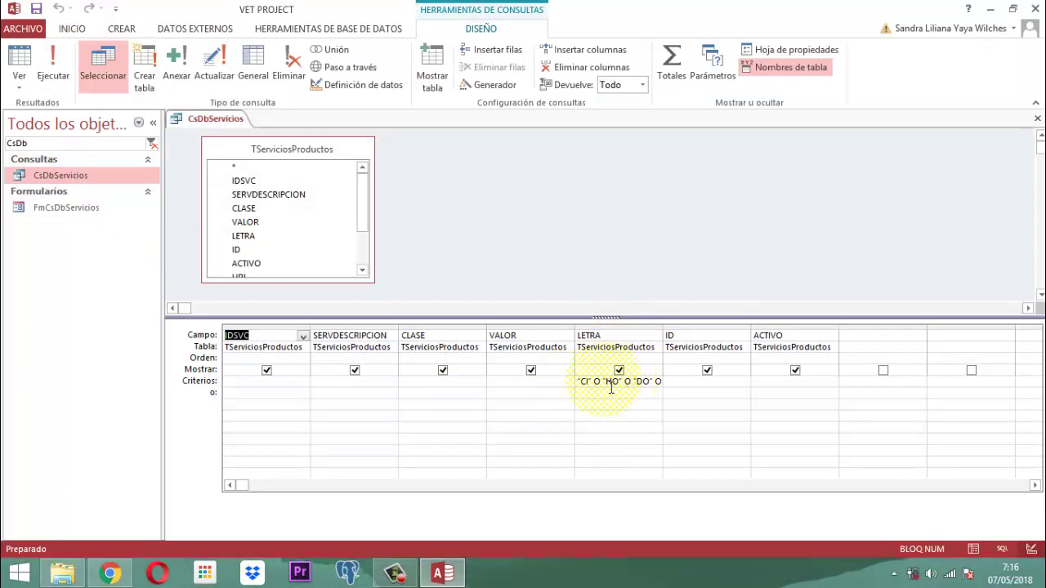
pyautogui.click(609, 384)
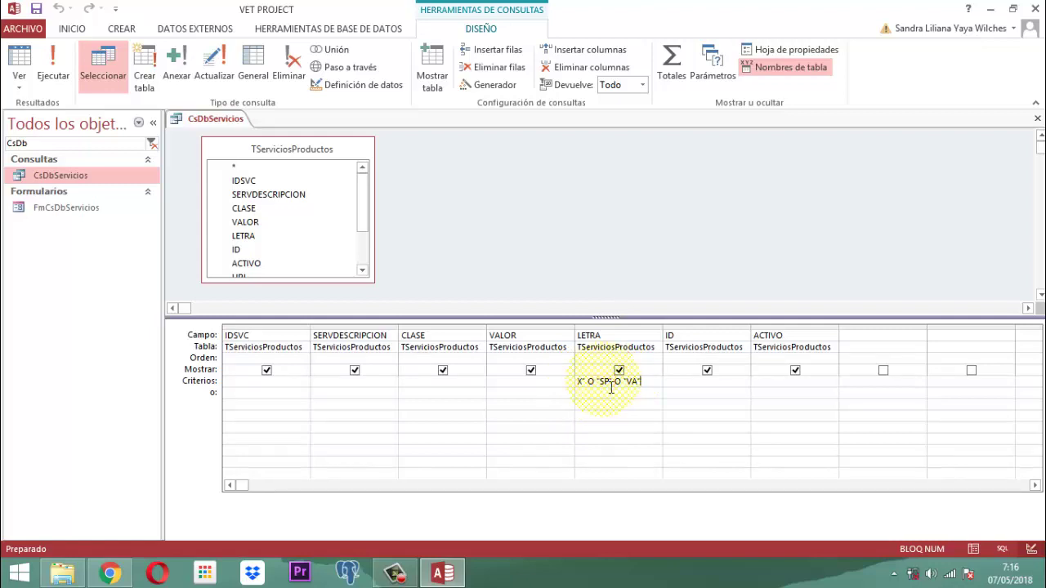
pyautogui.press('BackSpace')
pyautogui.press('BackSpace')
pyautogui.press('BackSpace')
pyautogui.press('BackSpace')
pyautogui.press('BackSpace')
pyautogui.press('BackSpace')
pyautogui.press('BackSpace')
pyautogui.press('BackSpace')
pyautogui.press('BackSpace')
pyautogui.press('BackSpace')
pyautogui.press('BackSpace')
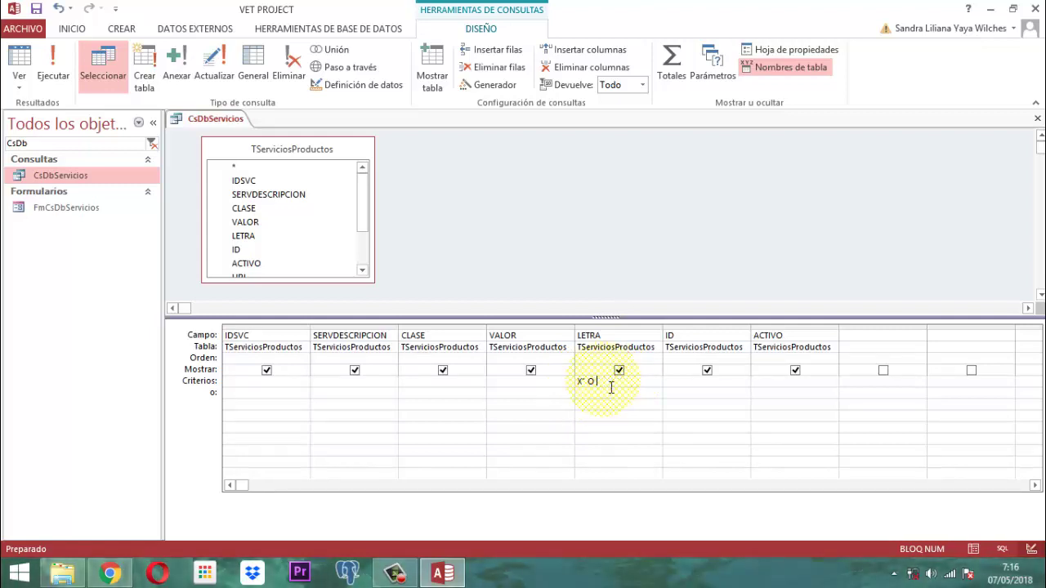
pyautogui.press('BackSpace')
pyautogui.press('BackSpace')
pyautogui.press('BackSpace')
pyautogui.press('BackSpace')
pyautogui.write('P')
pyautogui.press('BackSpace')
pyautogui.press('BackSpace')
pyautogui.press('BackSpace')
pyautogui.press('BackSpace')
pyautogui.press('BackSpace')
pyautogui.press('BackSpace')
pyautogui.press('BackSpace')
pyautogui.press('BackSpace')
pyautogui.press('BackSpace')
pyautogui.press('BackSpace')
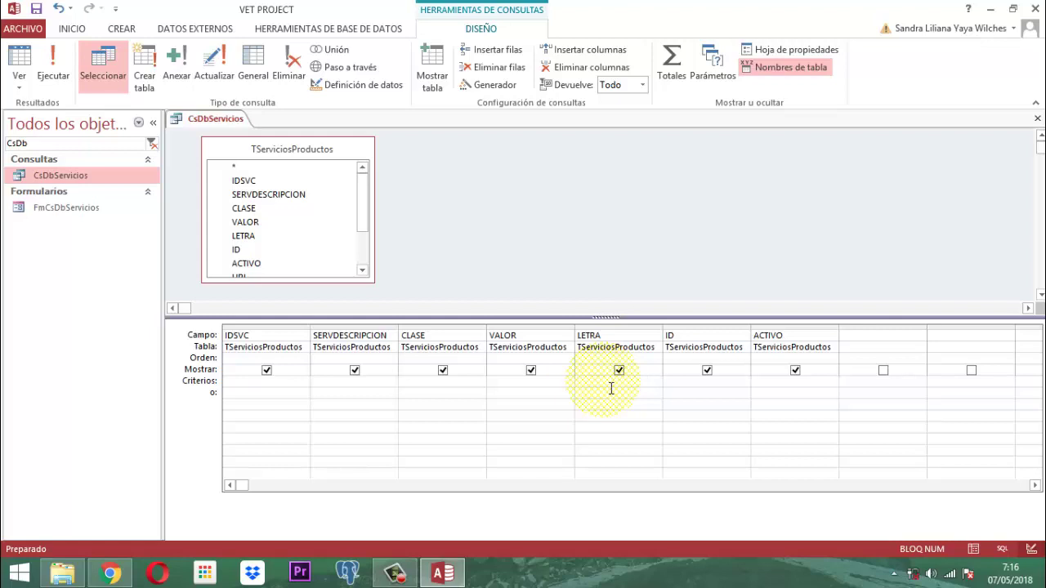
# - Edit the ACTIVO column criterion (-1) and save the CsDbServicios query
pyautogui.click(775, 386)
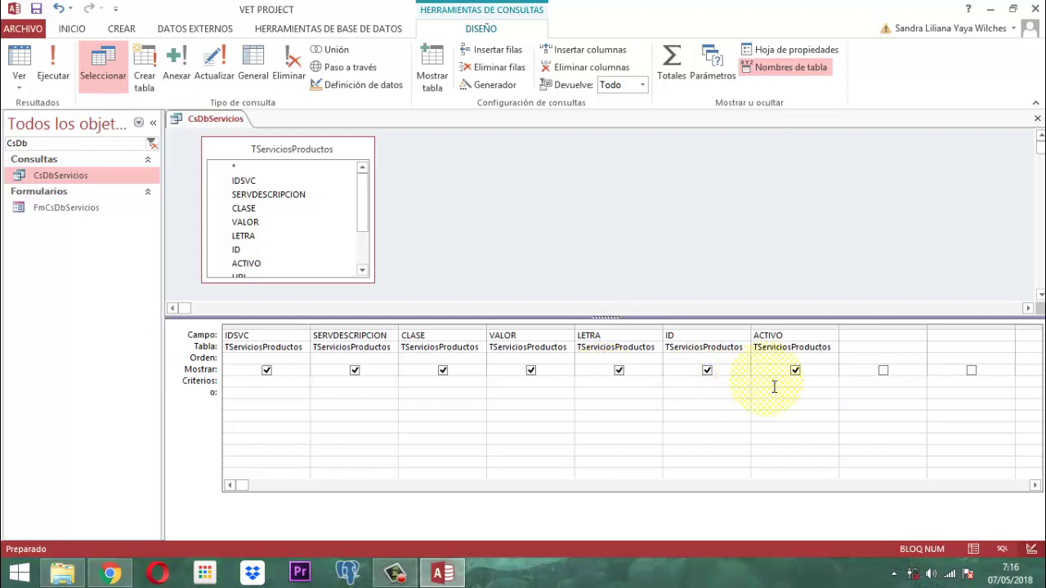
pyautogui.write('-1')
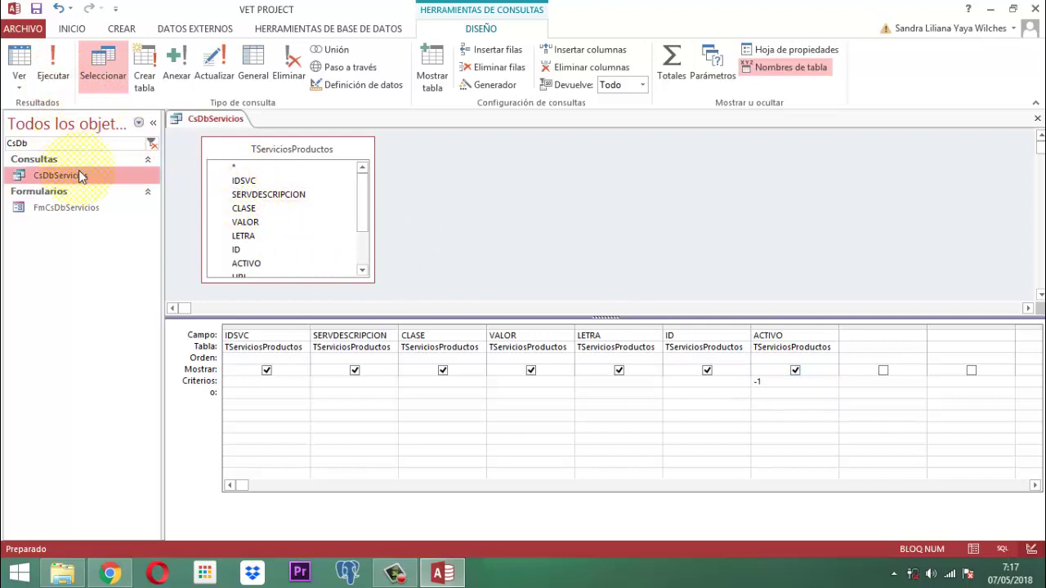
pyautogui.rightClick(209, 119)
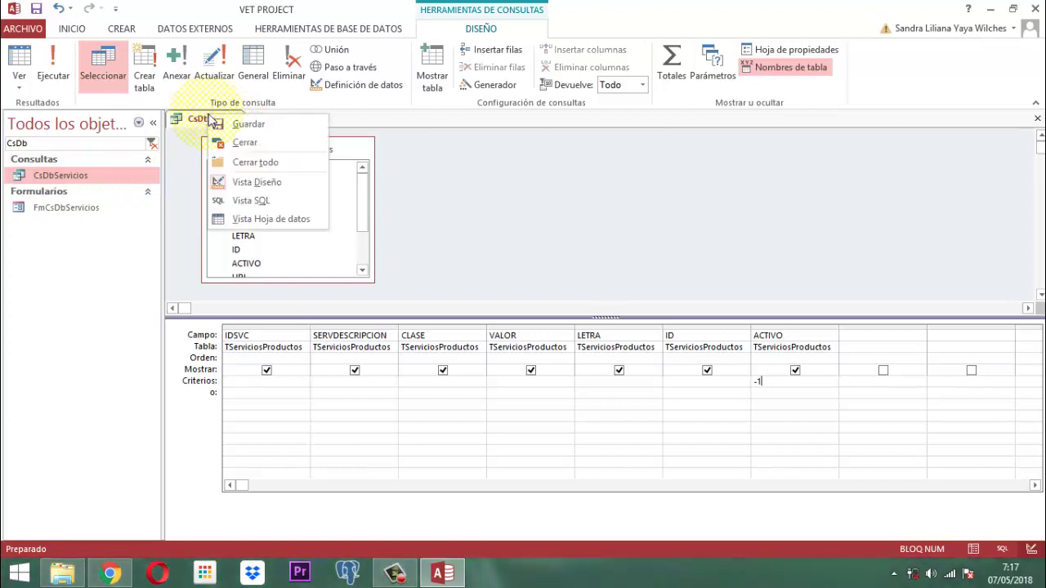
pyautogui.click(245, 125)
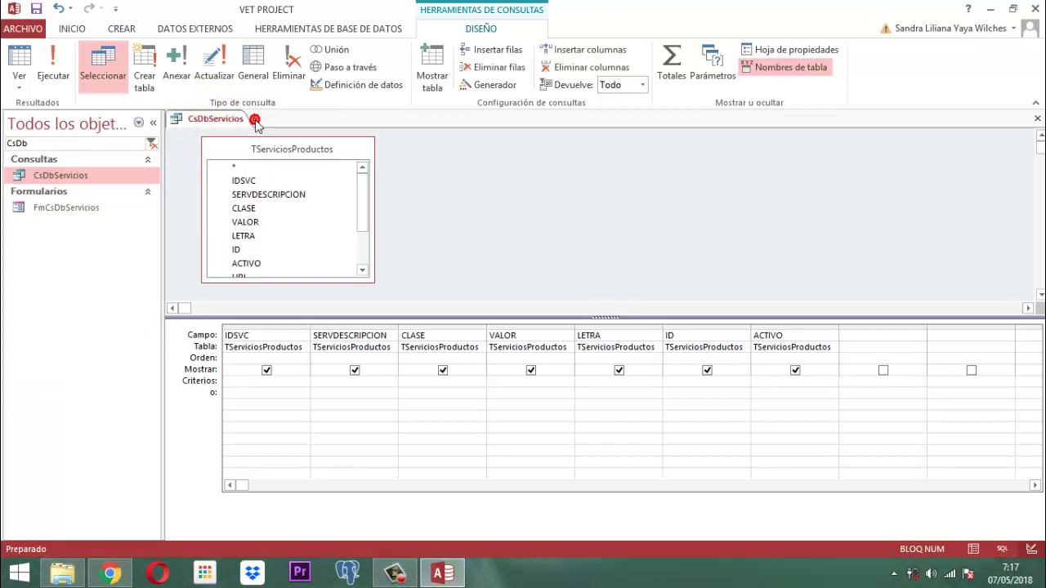
pyautogui.rightClick(227, 123)
# - Close the query, open FmCsDbServicios in design view and delete the header's create-new button
pyautogui.click(265, 147)
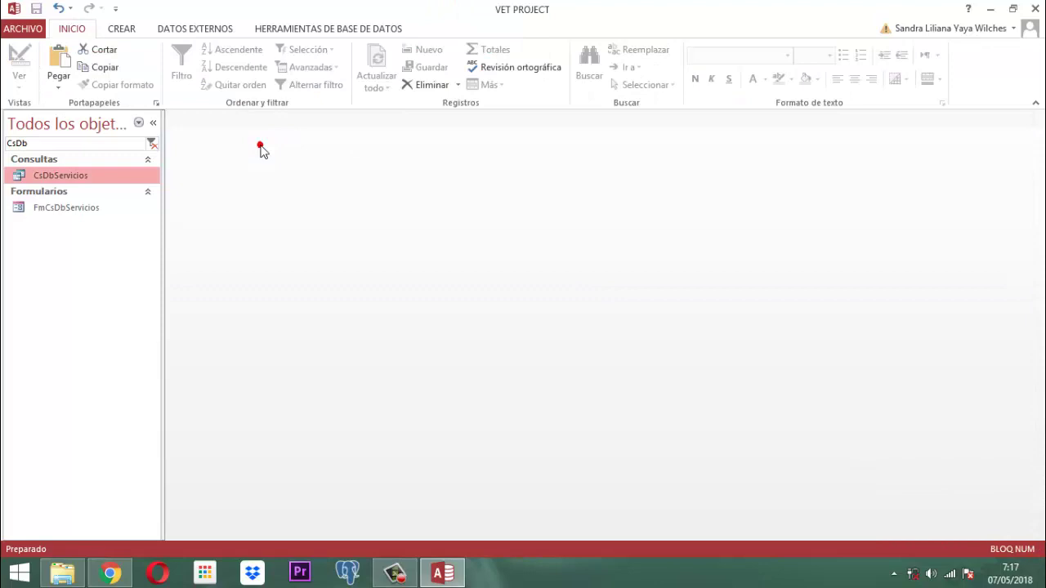
pyautogui.click(54, 213)
pyautogui.rightClick(55, 210)
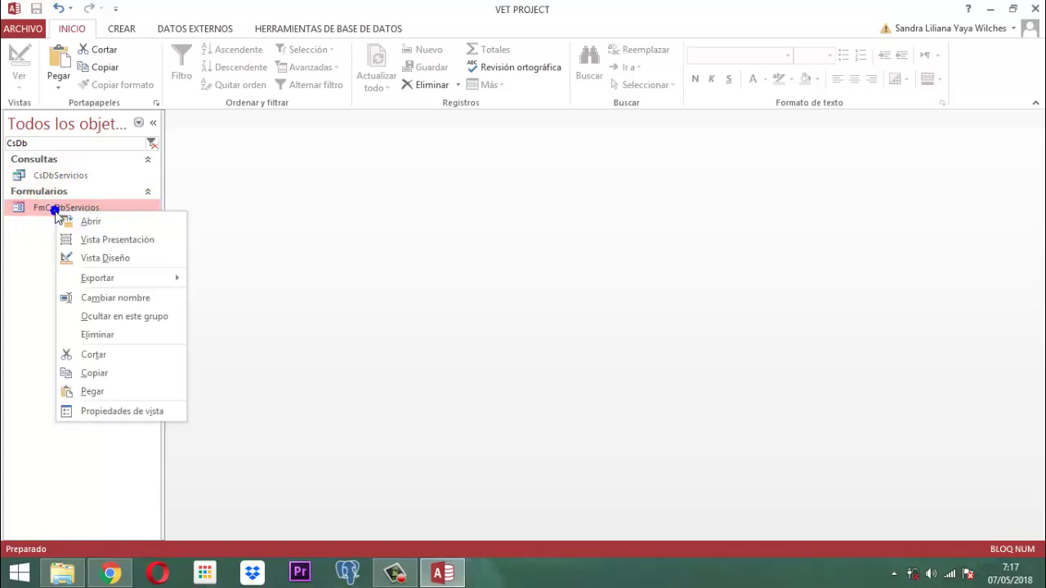
pyautogui.click(101, 260)
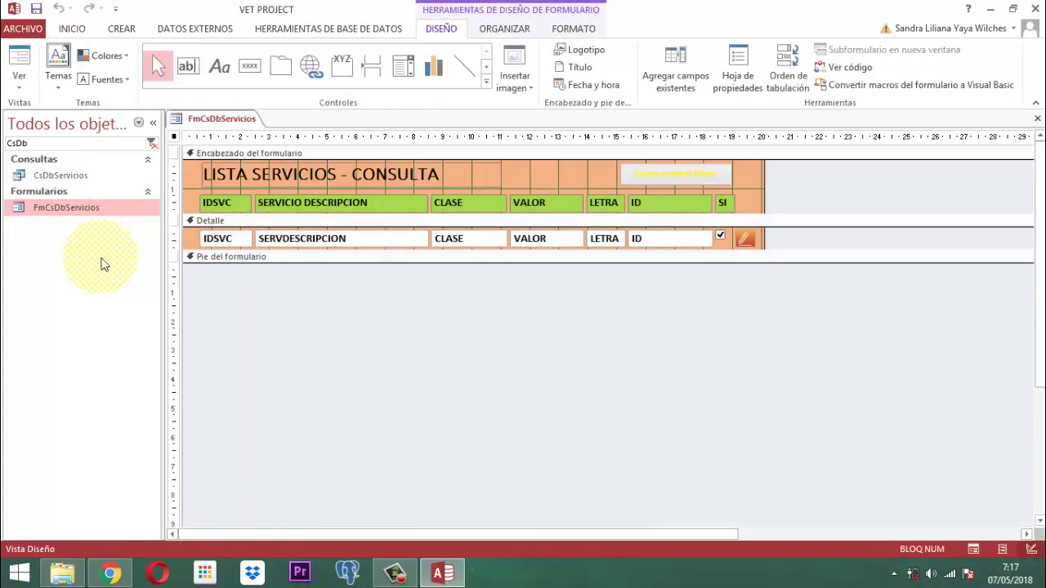
pyautogui.click(699, 174)
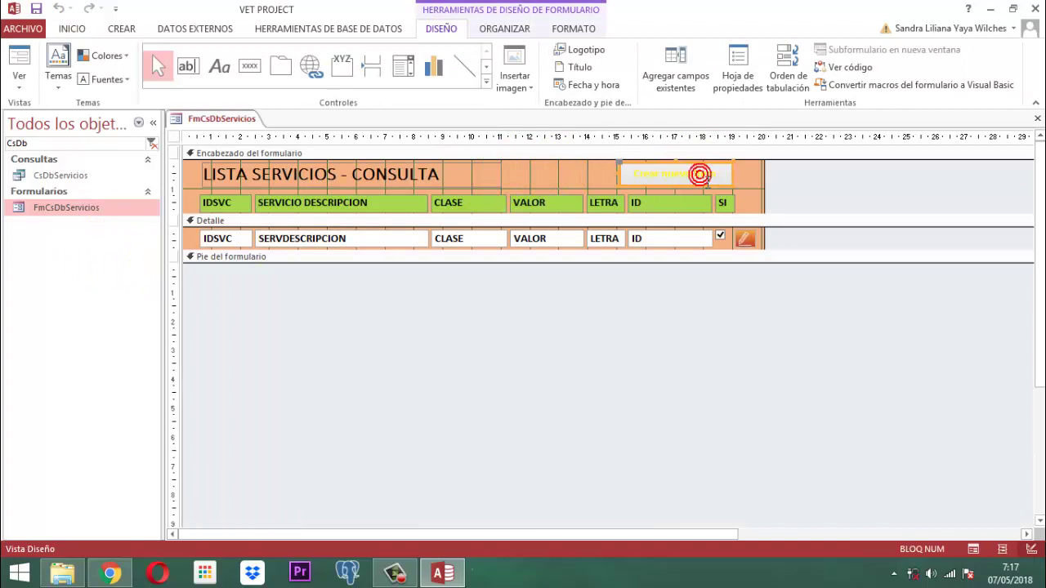
pyautogui.press('Delete')
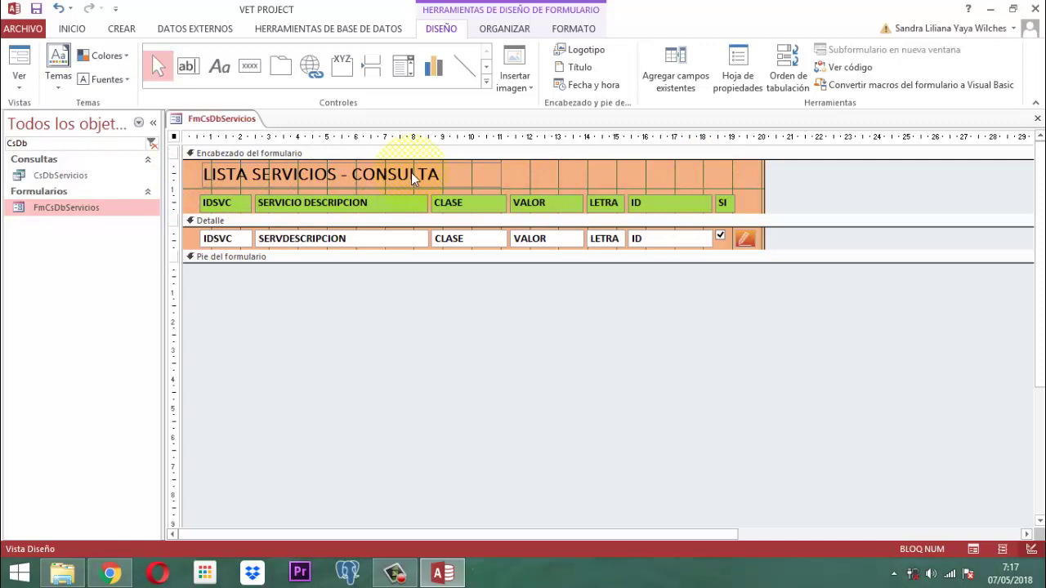
# - Edit the title label to 'LISTA GENERAL DE SERVICIOS', dropping '- CONSULTA'
pyautogui.click(376, 174)
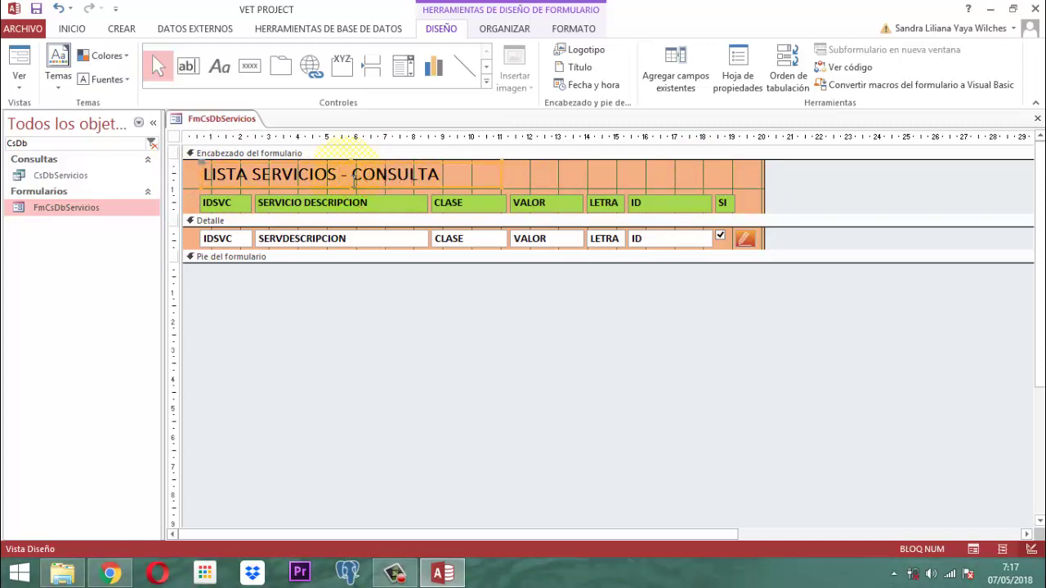
pyautogui.click(450, 174)
pyautogui.moveTo(451, 174); pyautogui.dragTo(344, 176)
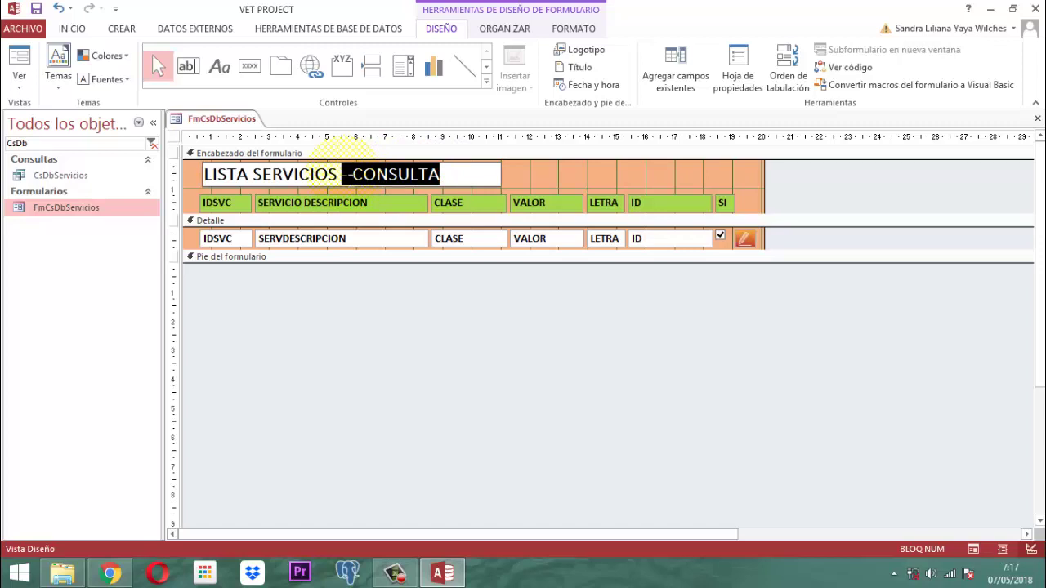
pyautogui.press('BackSpace')
pyautogui.press('BackSpace')
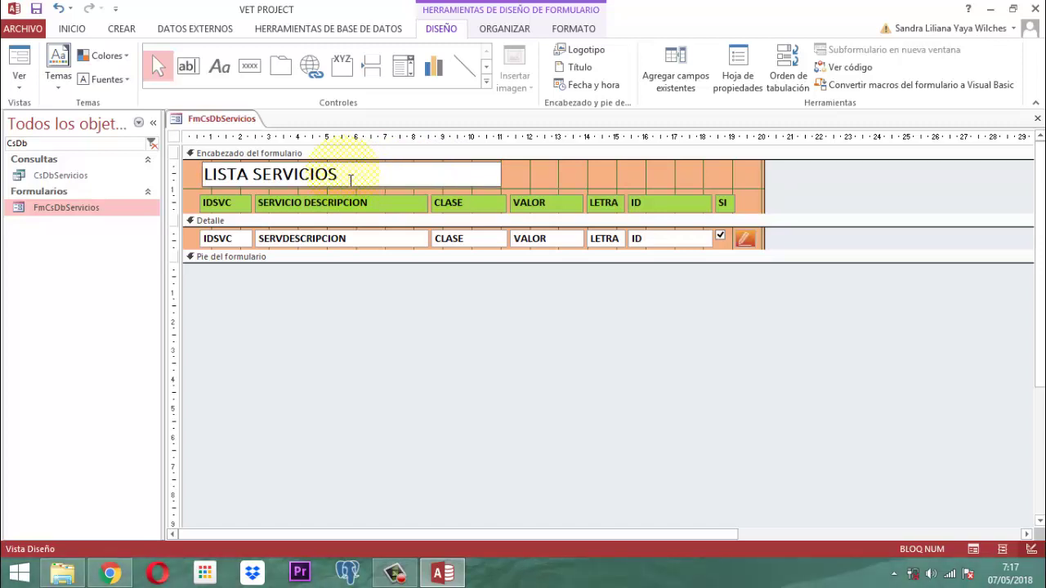
pyautogui.press('Left')
pyautogui.press('Left')
pyautogui.press('Left')
pyautogui.press('Left')
pyautogui.press('Left')
pyautogui.press('Left')
pyautogui.press('Left')
pyautogui.press('Left')
pyautogui.press('Left')
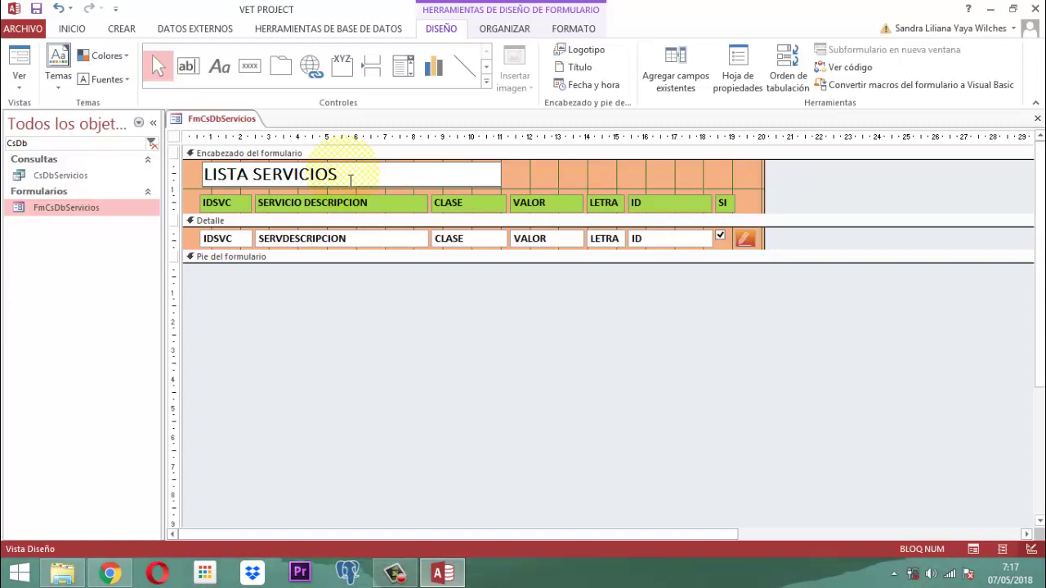
pyautogui.write('g')
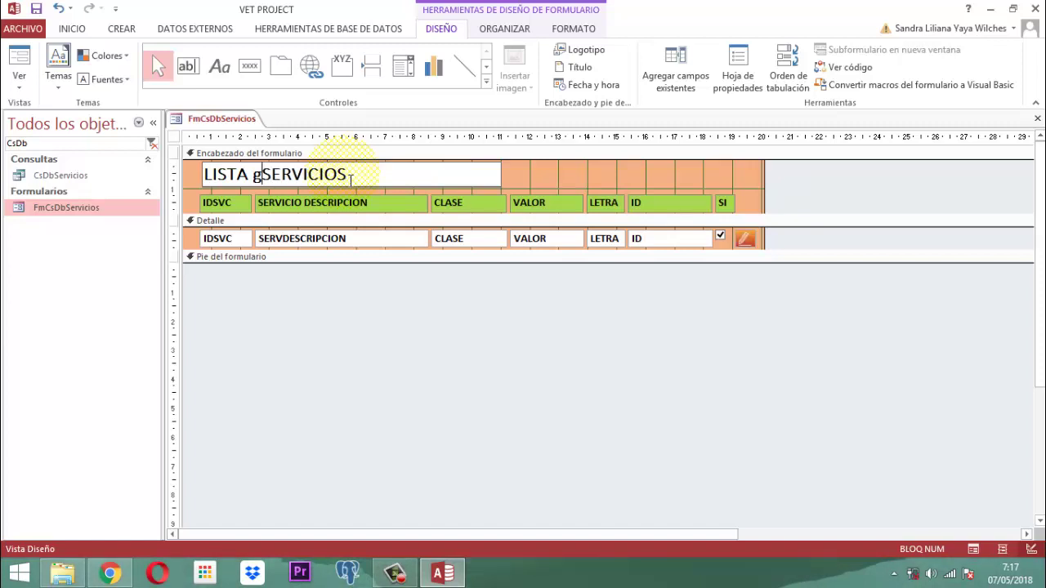
pyautogui.press('BackSpace')
pyautogui.press('capslock')
pyautogui.write('GENERAL DE')
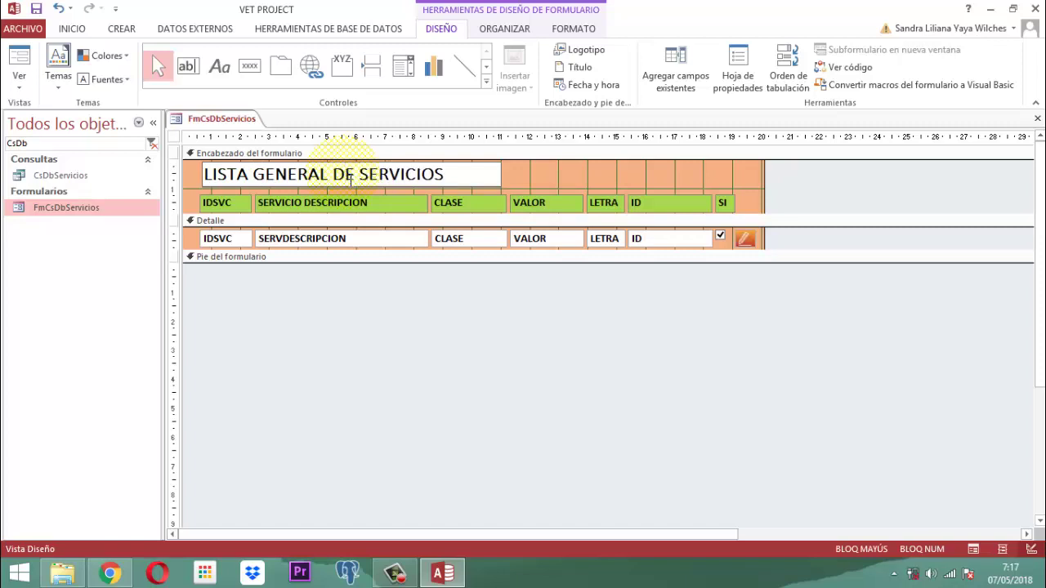
# - Append '- DAR BAJA' so the title reads 'LISTA GENERAL DE SERVICIOS - DAR BAJA'
pyautogui.click(448, 174)
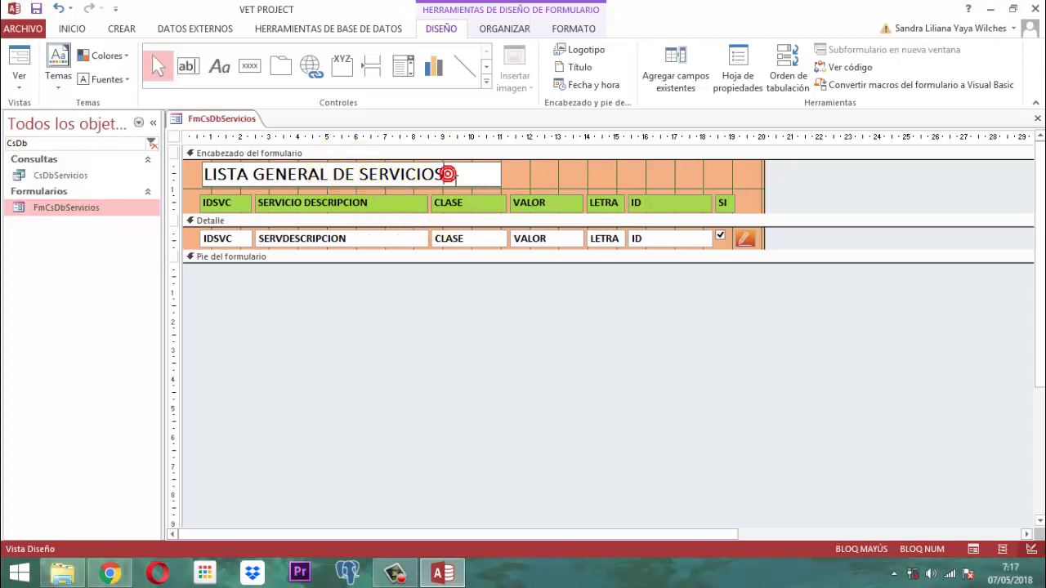
pyautogui.write('-DAB')
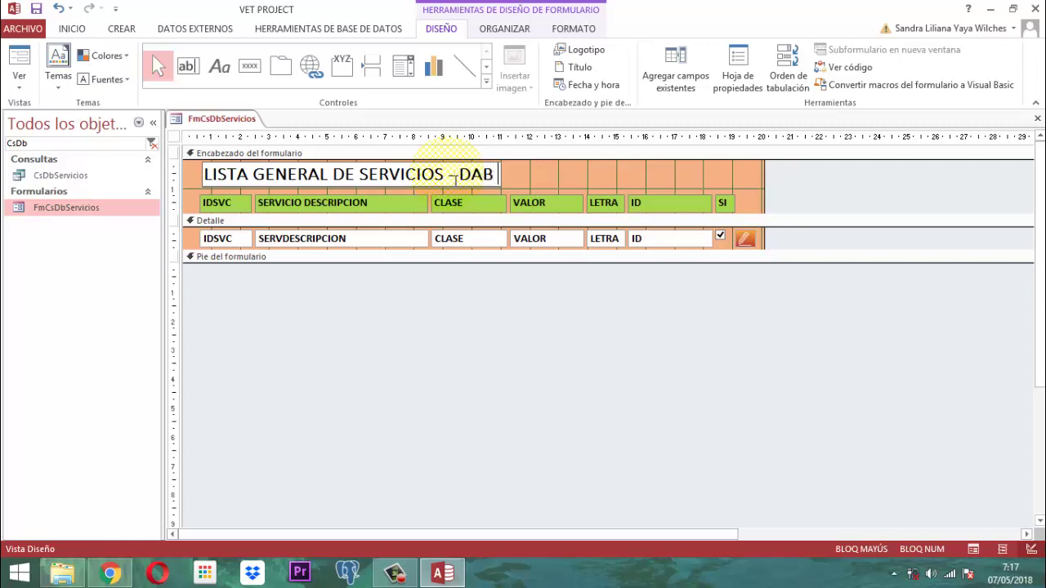
pyautogui.press('BackSpace')
pyautogui.write('R BAJA')
pyautogui.click(455, 176)
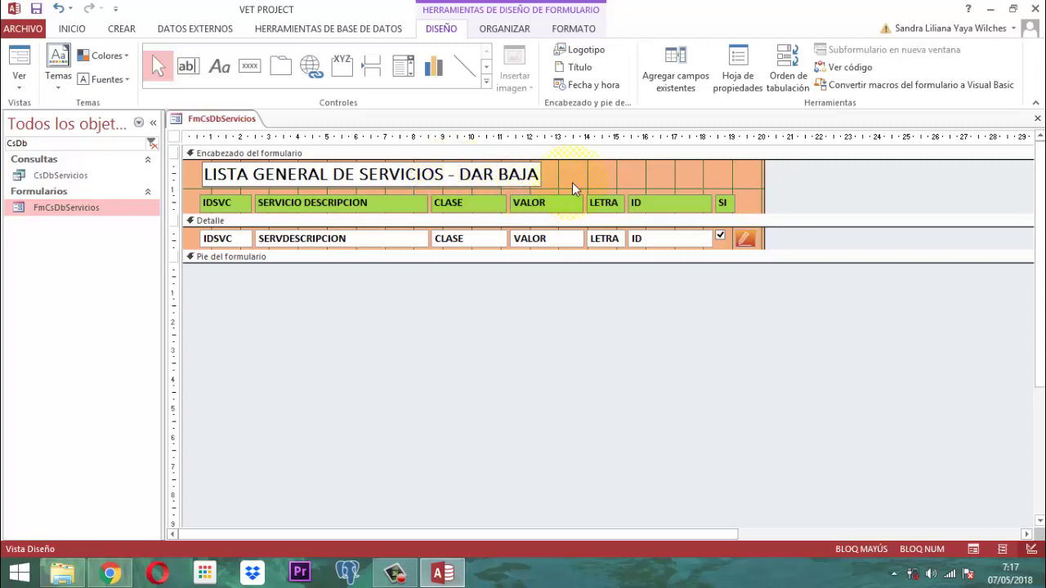
pyautogui.doubleClick(837, 186)
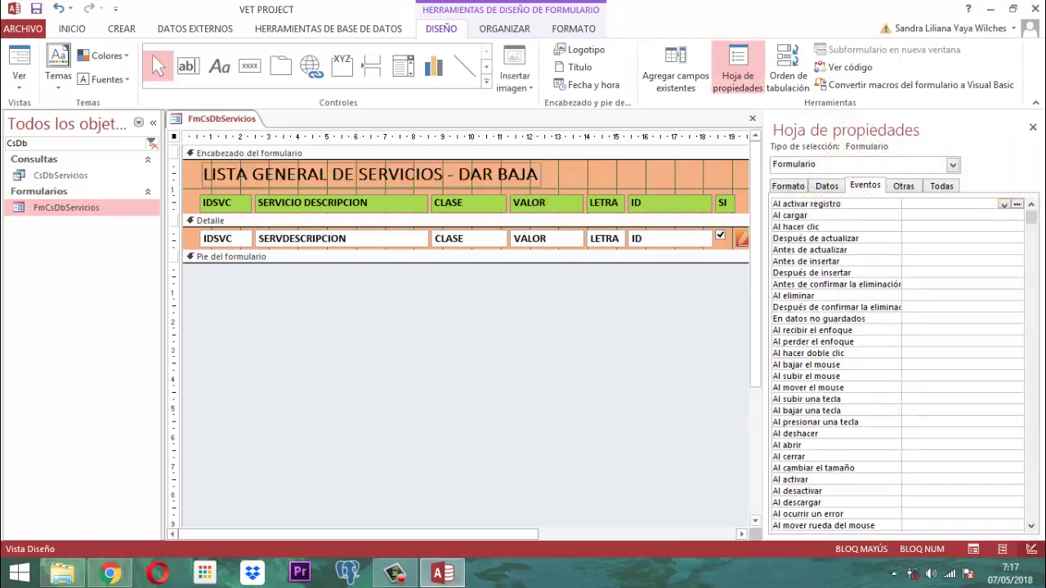
# - Delete the pencil edit button from the Detalle row and save the FmCsDbServicios form
pyautogui.click(1032, 128)
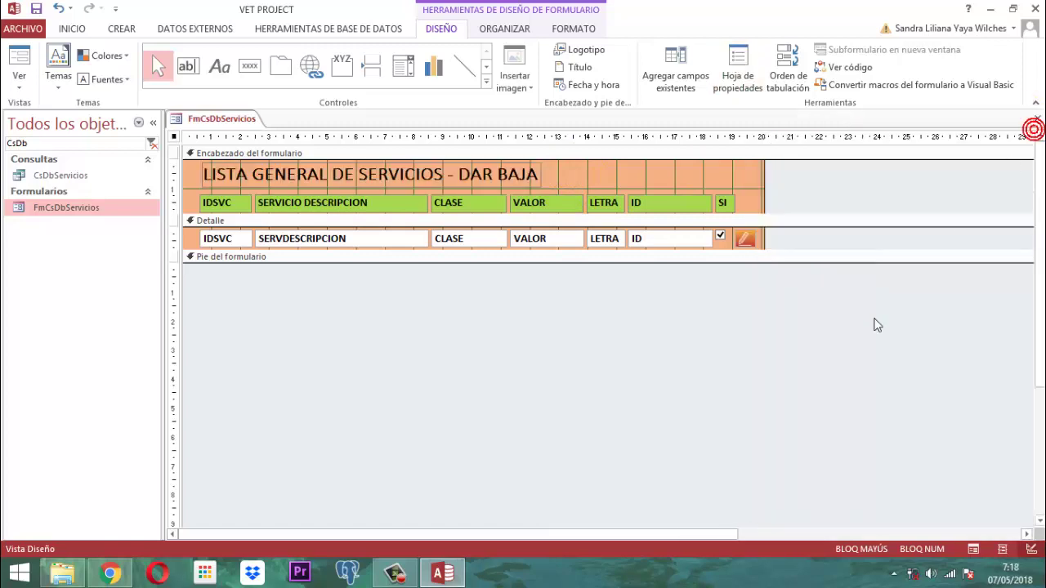
pyautogui.click(757, 246)
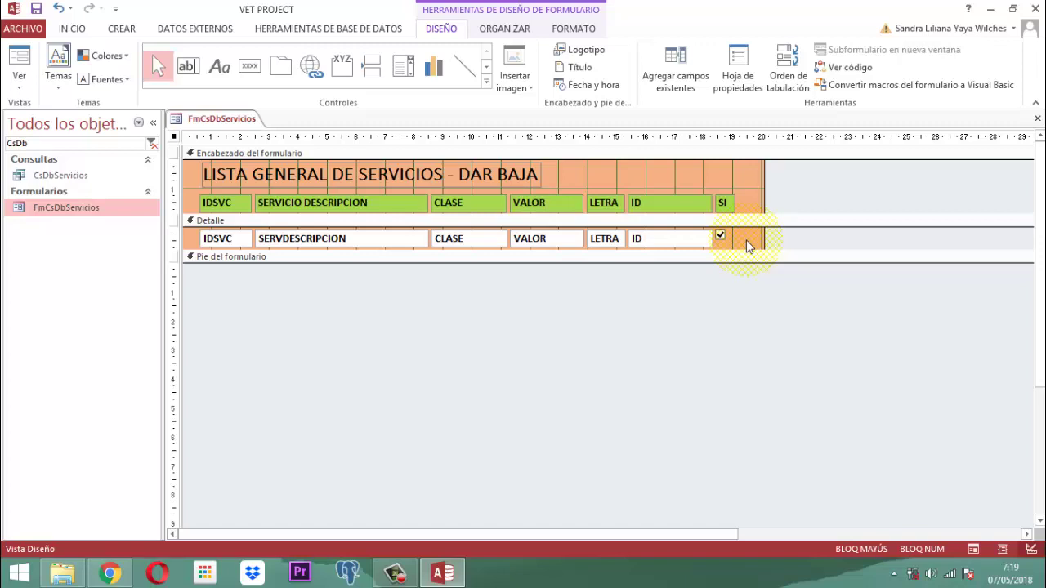
pyautogui.rightClick(233, 120)
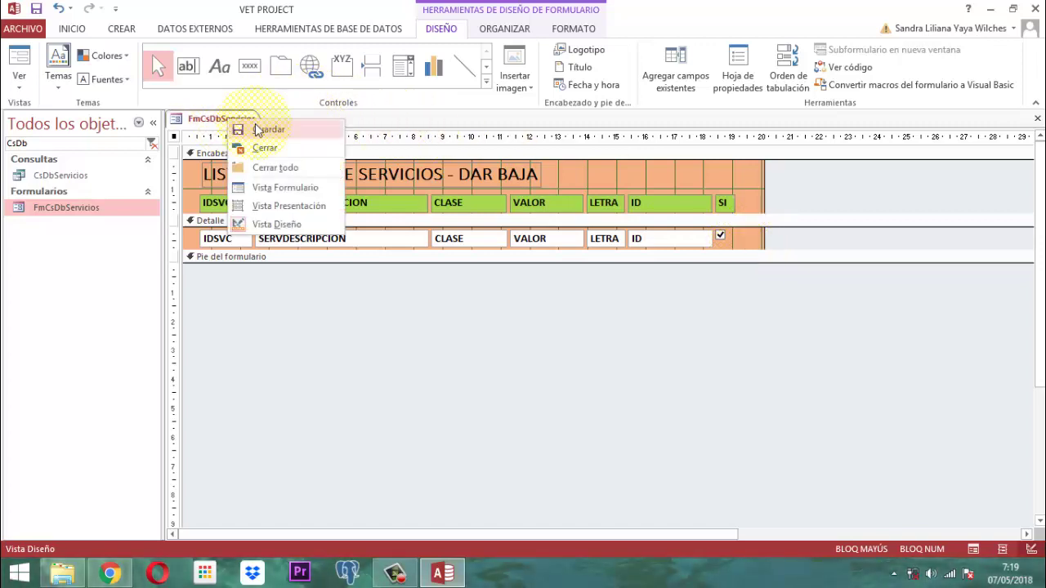
pyautogui.click(261, 130)
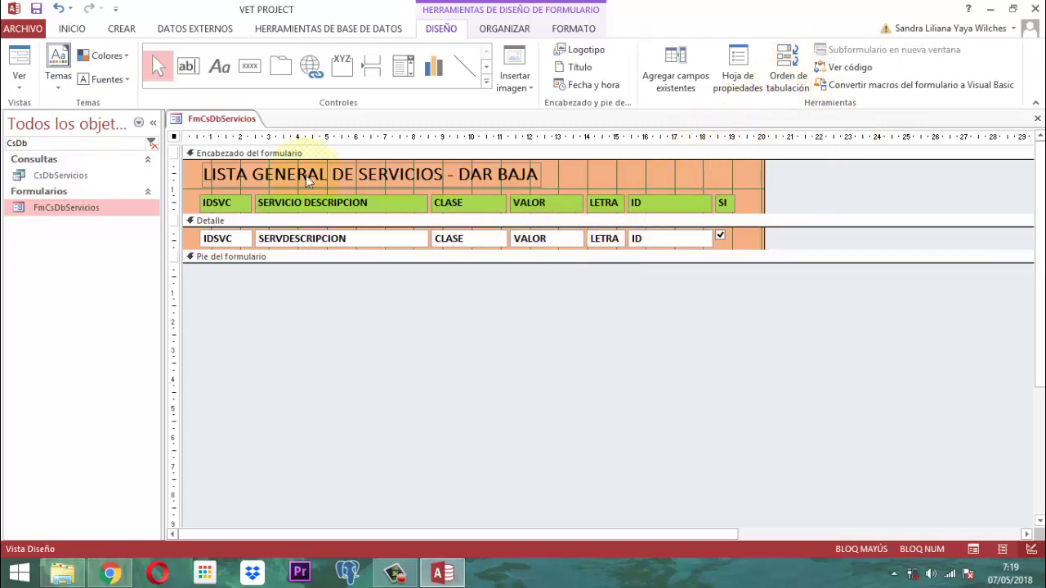
pyautogui.click(173, 135)
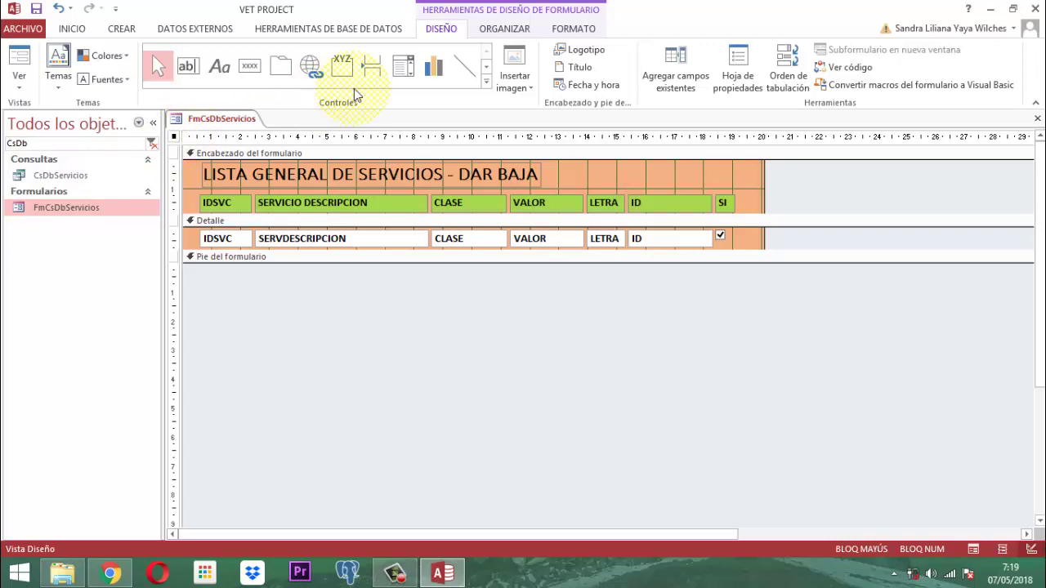
# - In the form's Property Sheet, set Permitir agregar to No
pyautogui.click(746, 62)
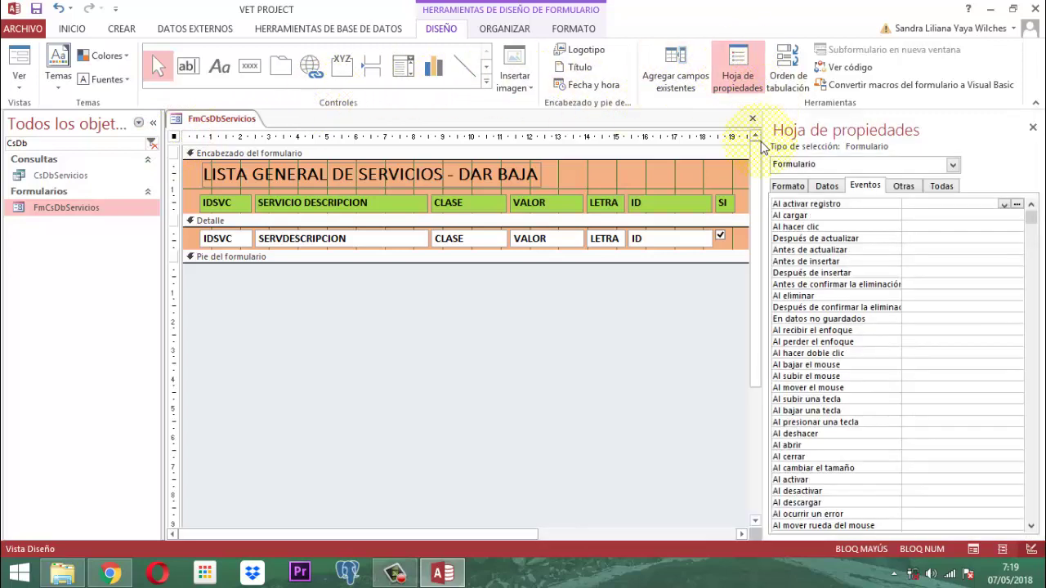
pyautogui.click(791, 184)
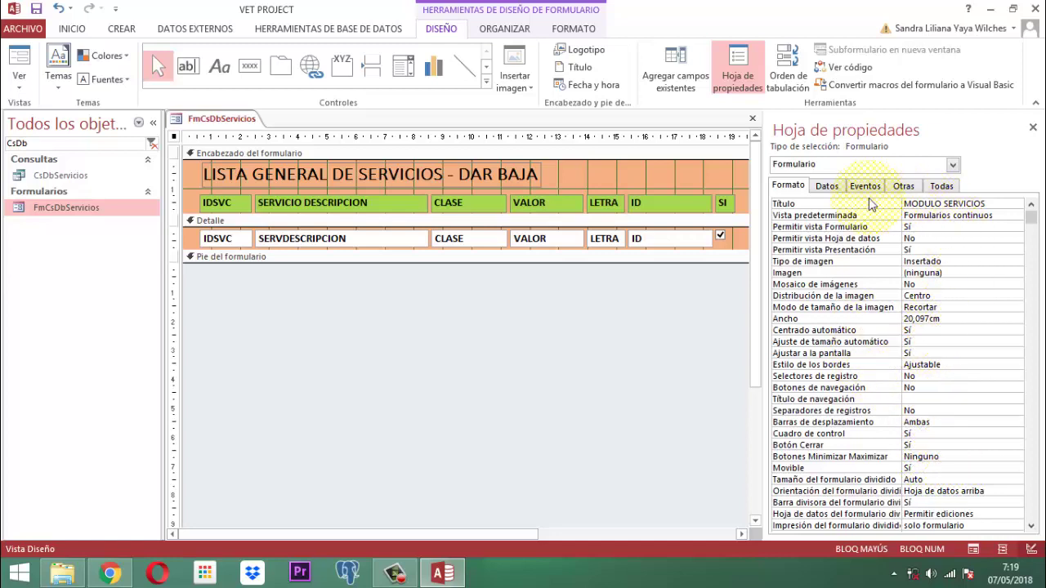
pyautogui.click(827, 186)
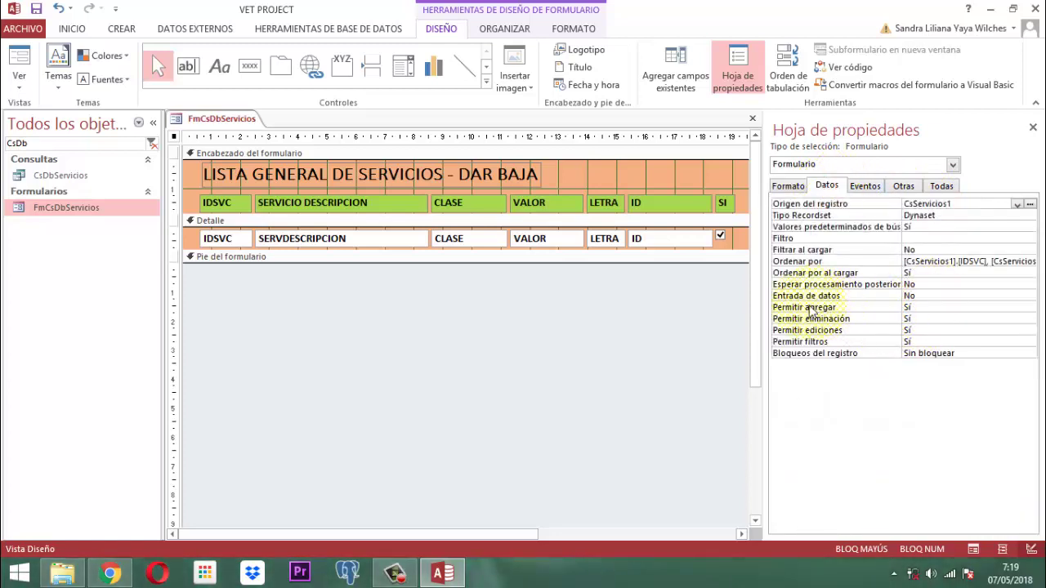
pyautogui.click(929, 307)
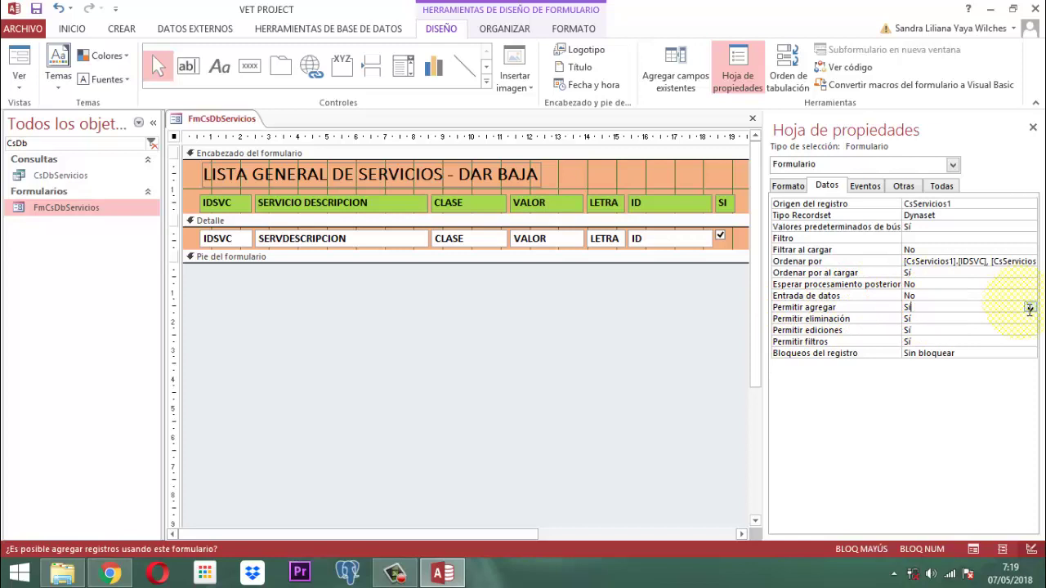
pyautogui.click(1029, 308)
pyautogui.click(914, 329)
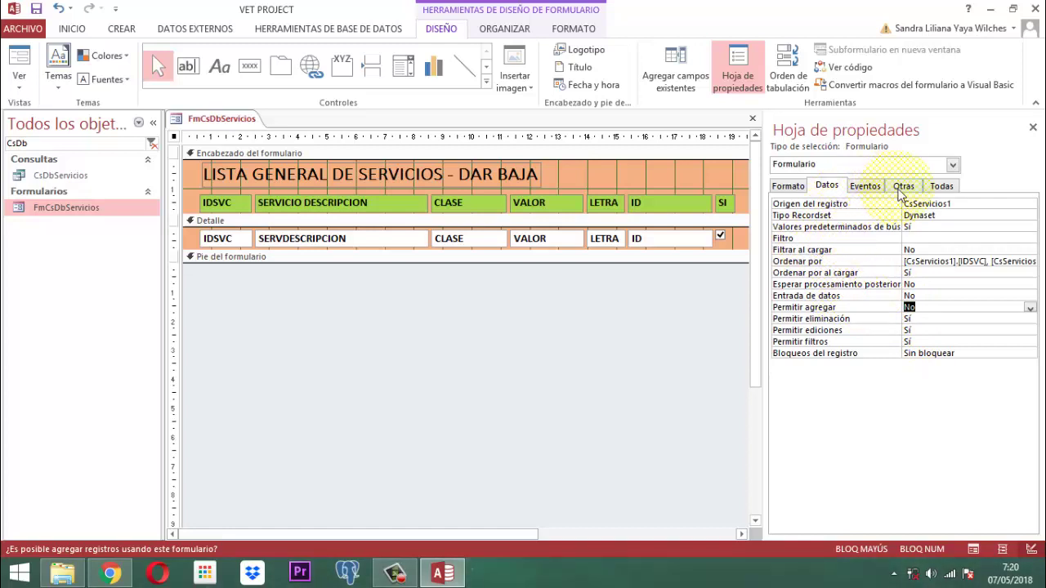
# - On the Otras tab, set Emergente to Sí and close the Property Sheet
pyautogui.click(868, 188)
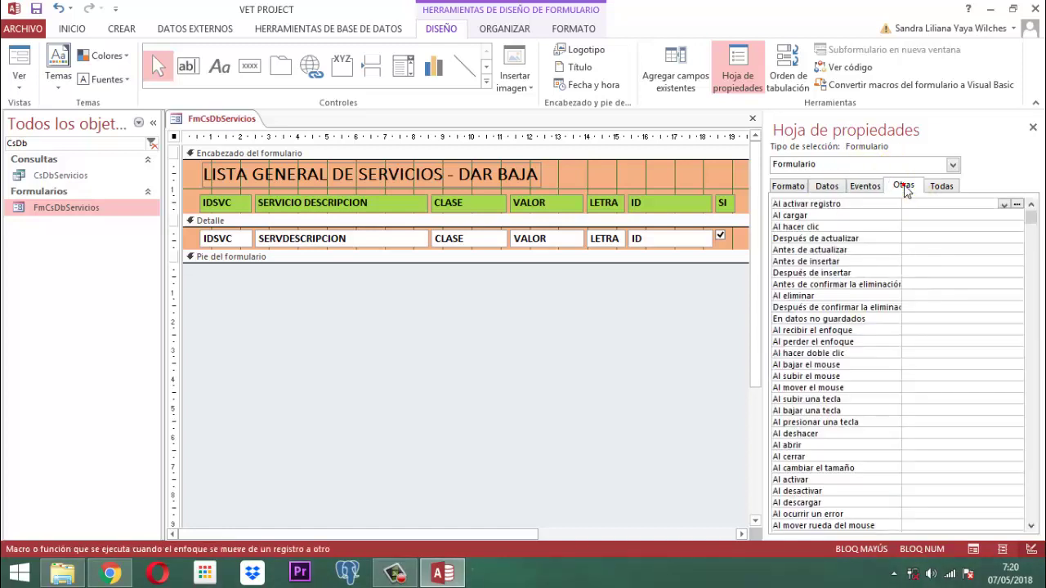
pyautogui.click(904, 186)
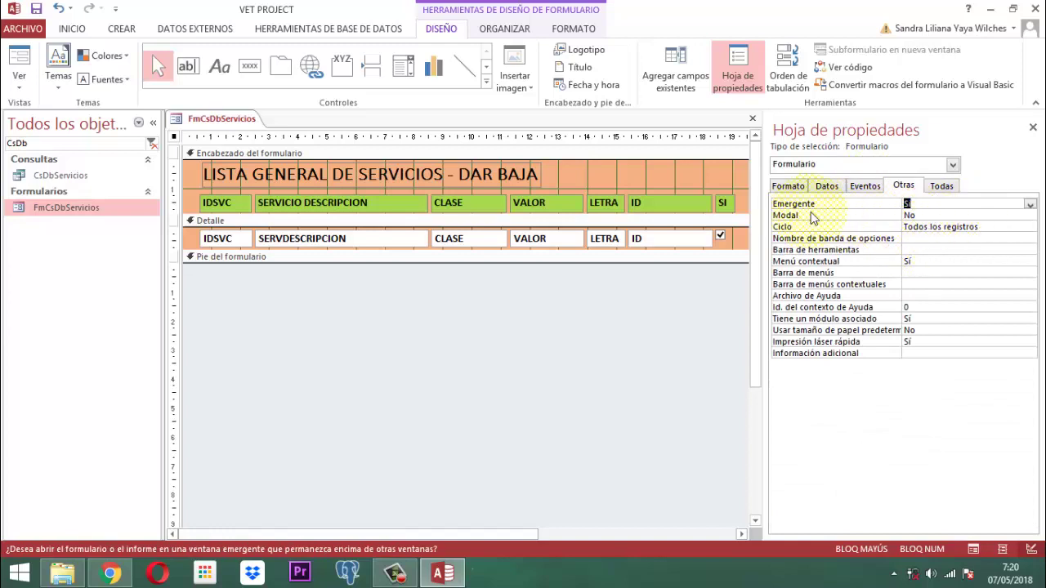
pyautogui.click(1033, 130)
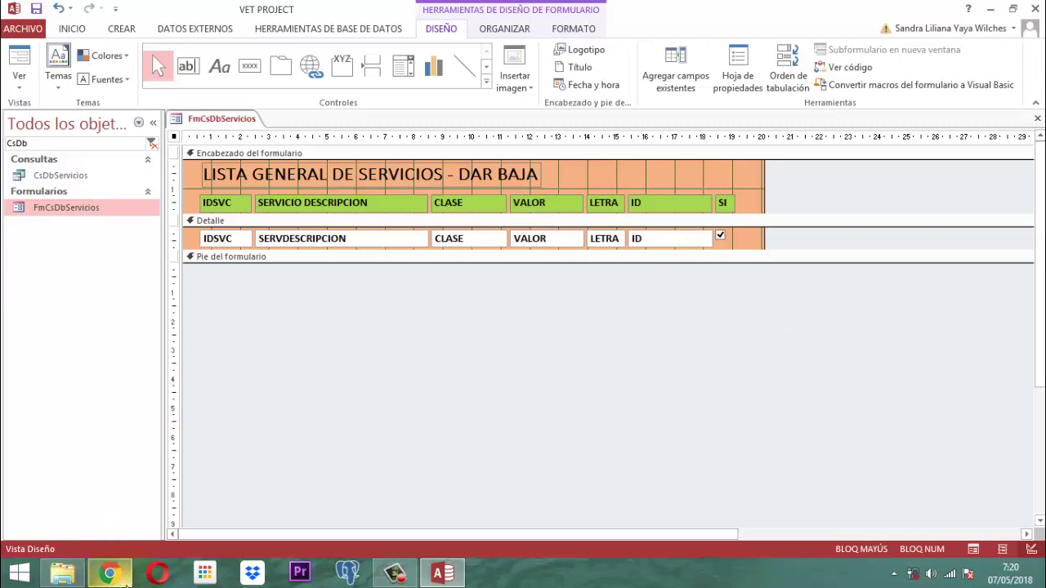
# - Open Google Images in a new Chrome tab
pyautogui.moveTo(128, 583)
pyautogui.click(109, 458)
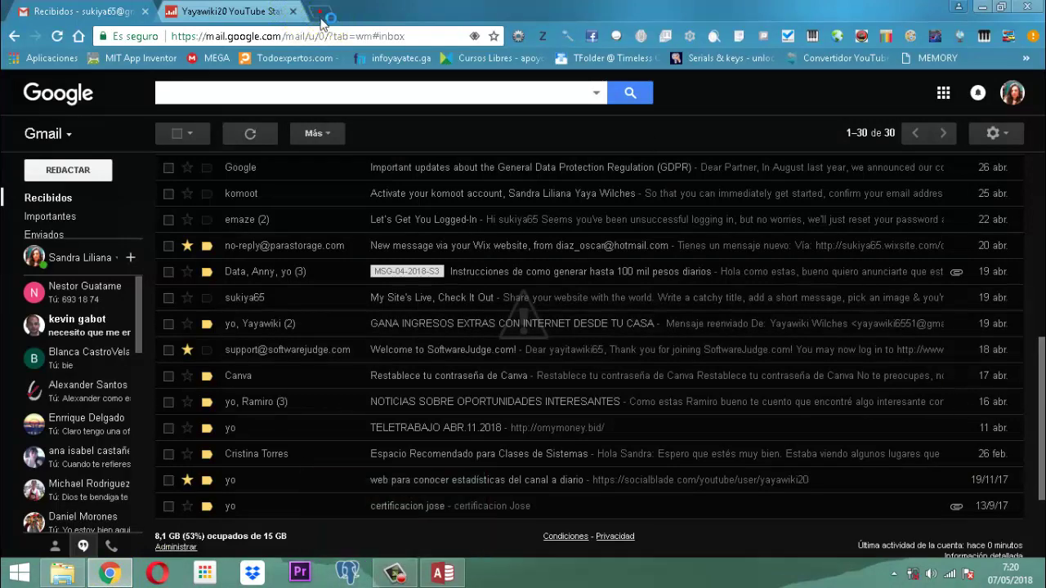
pyautogui.click(317, 14)
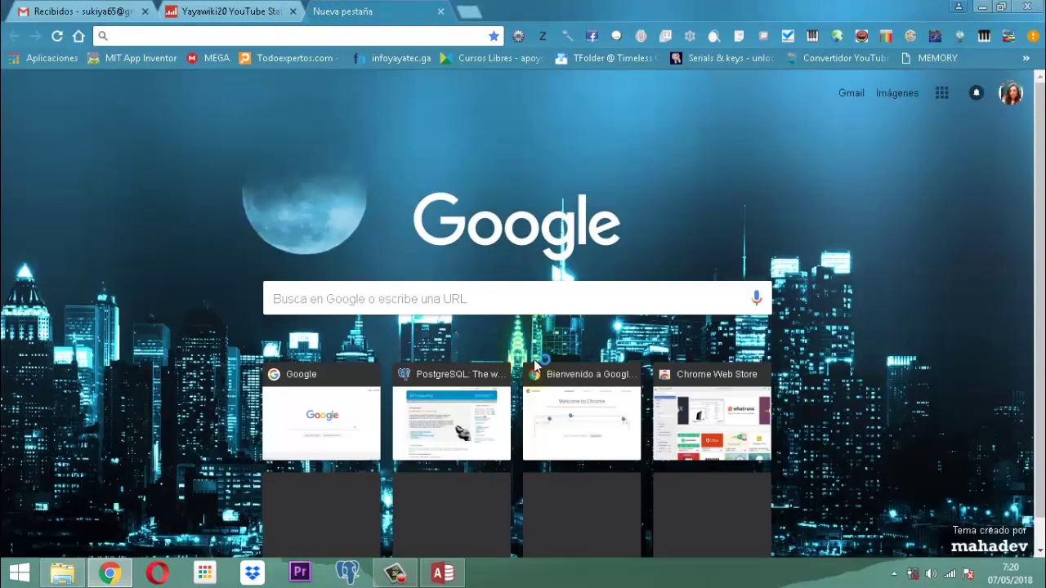
pyautogui.click(51, 58)
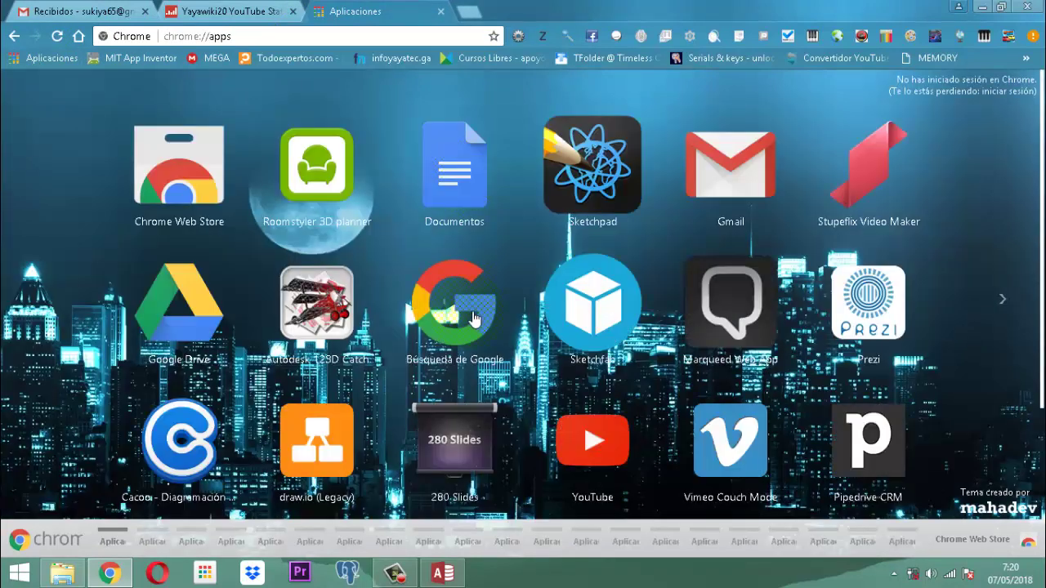
pyautogui.click(457, 279)
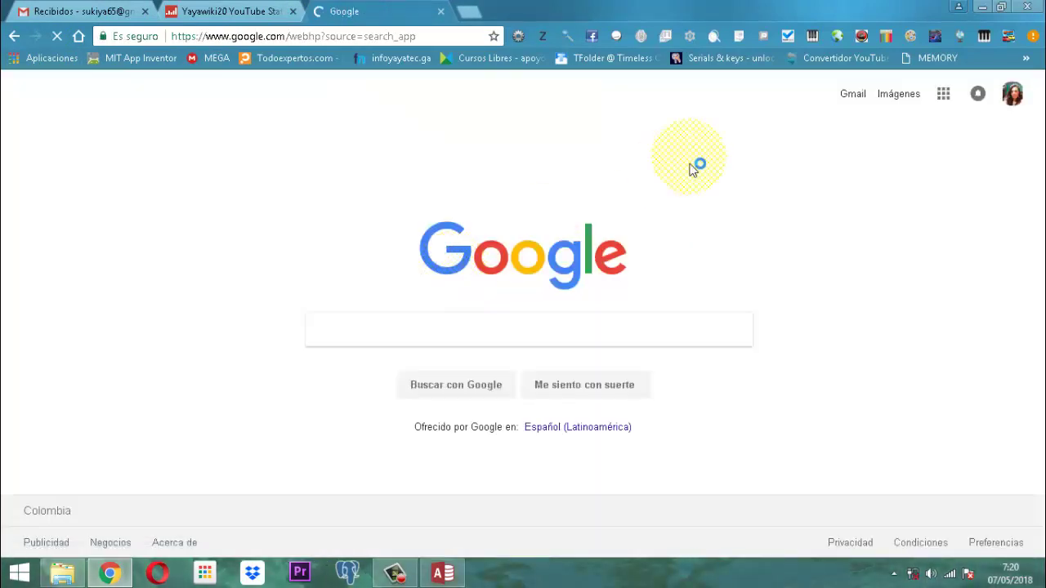
pyautogui.click(899, 94)
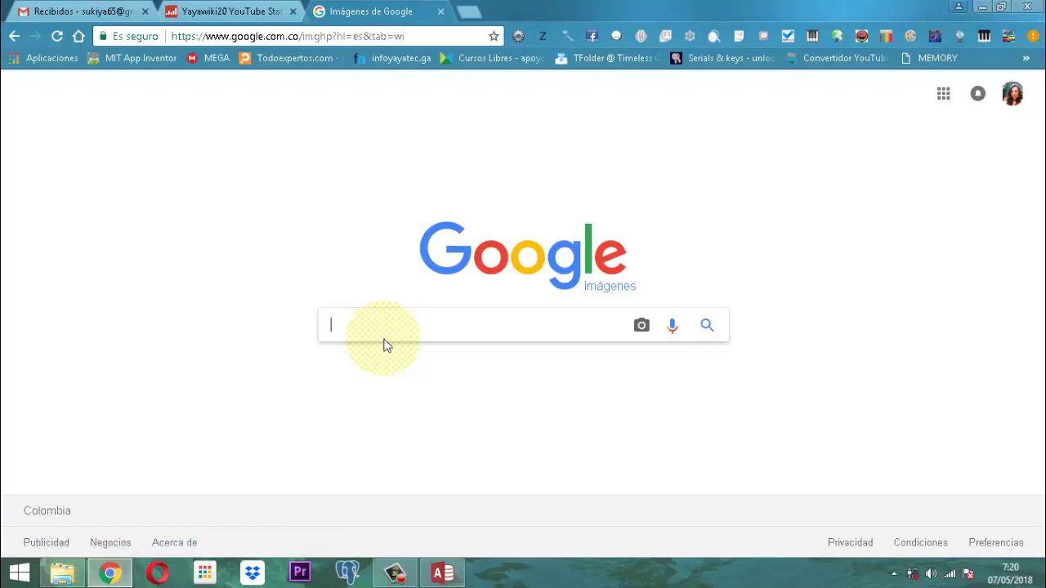
# - Search Google Images for 'ICONO ELIMINAR', browse the results, and return to Access
pyautogui.write('INO')
pyautogui.press('BackSpace')
pyautogui.press('BackSpace')
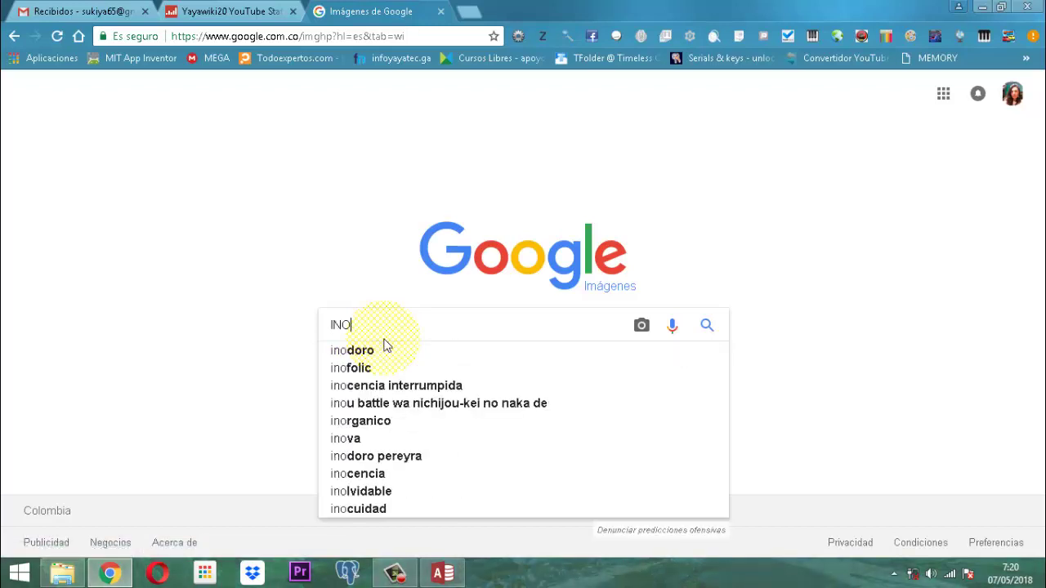
pyautogui.write('CP')
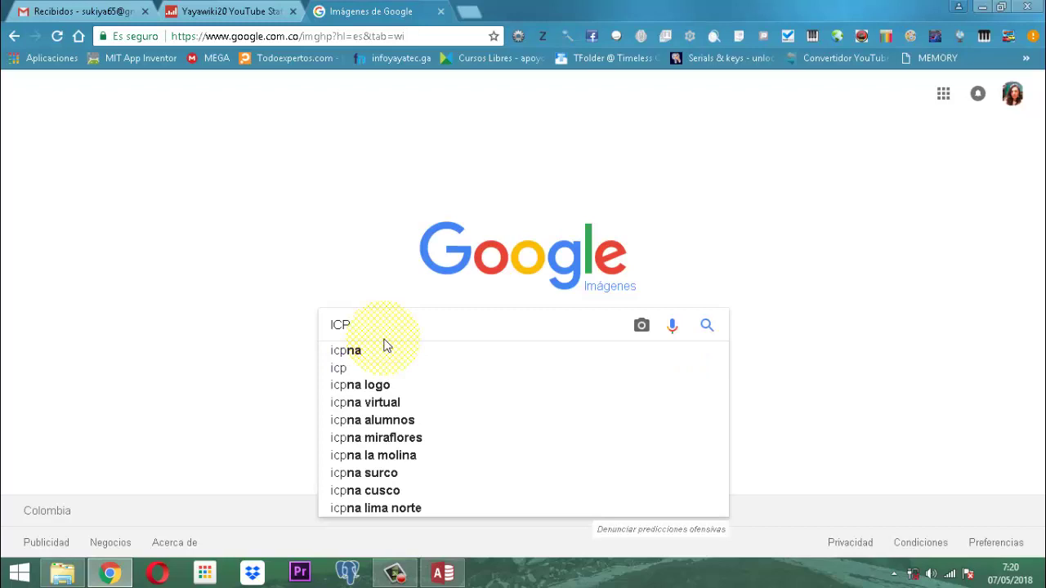
pyautogui.press('BackSpace')
pyautogui.write('ONO ')
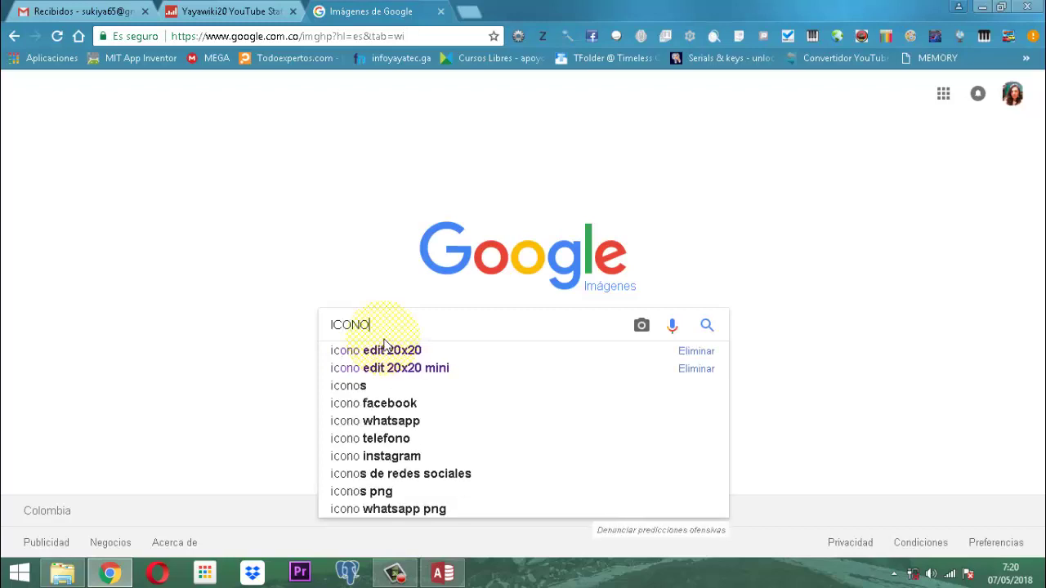
pyautogui.write('ELIMINAR')
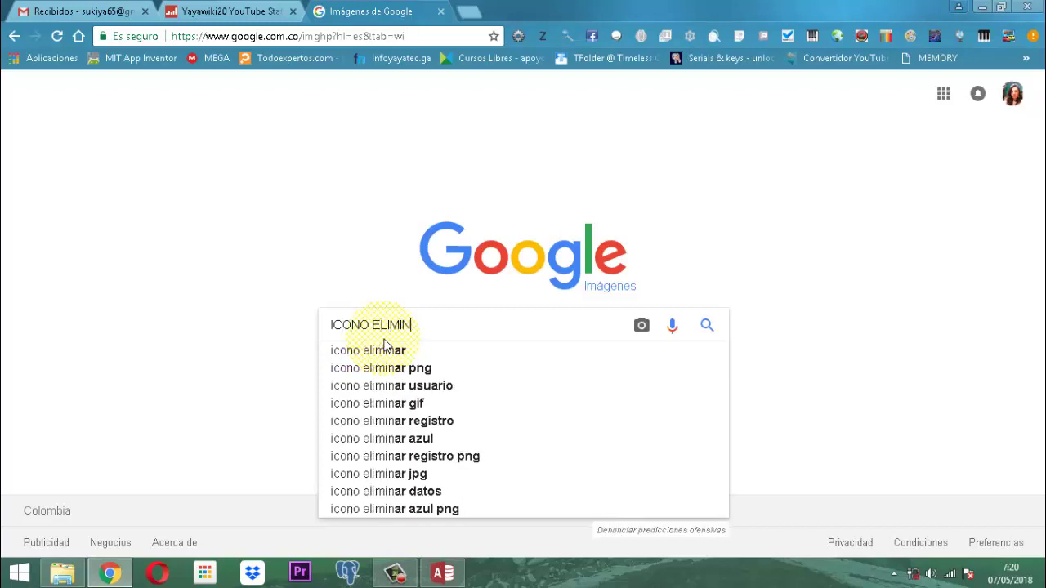
pyautogui.press('Return')
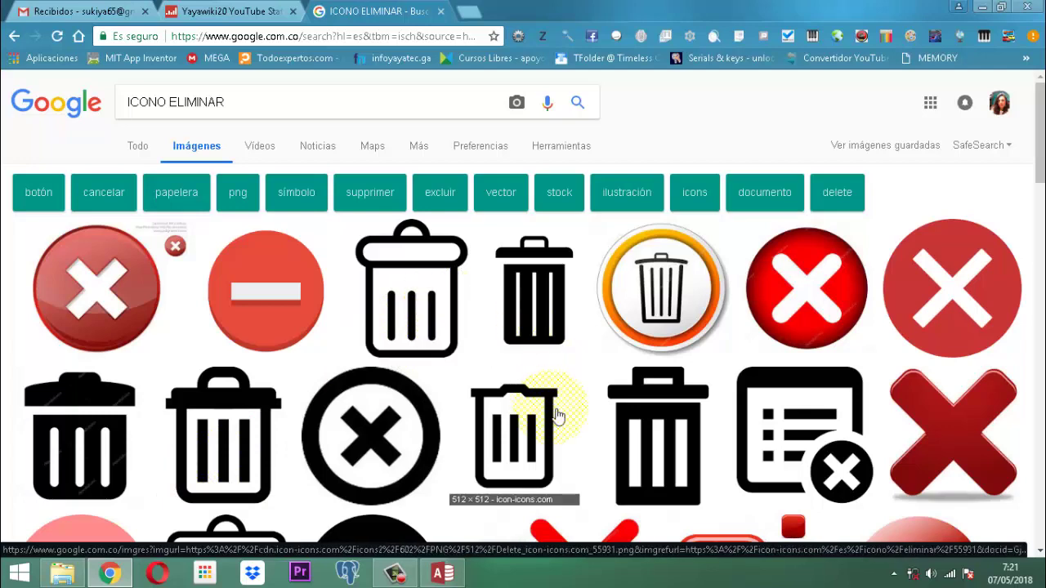
pyautogui.scroll(-3, 621, 427)
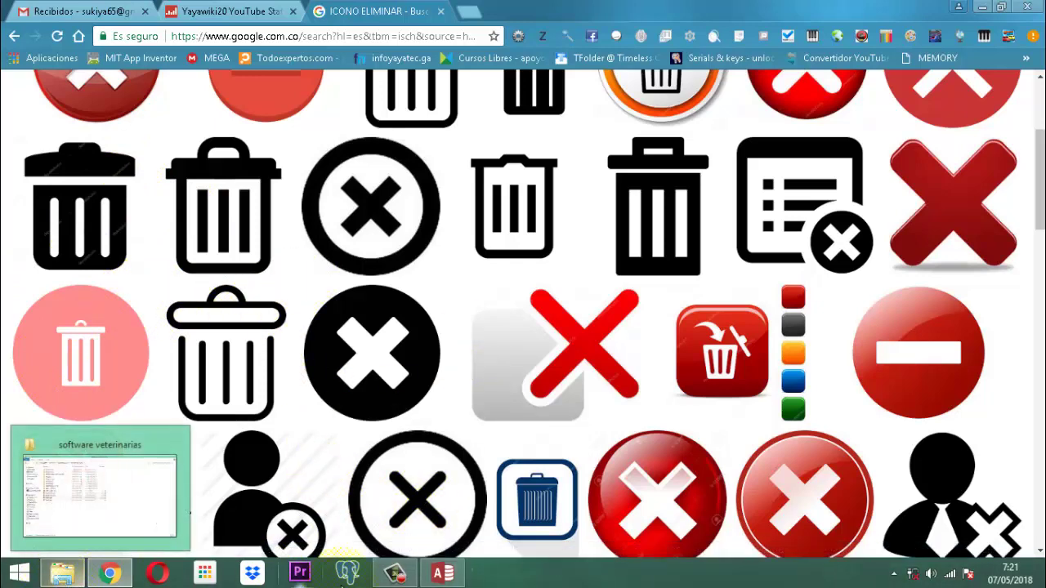
pyautogui.click(442, 574)
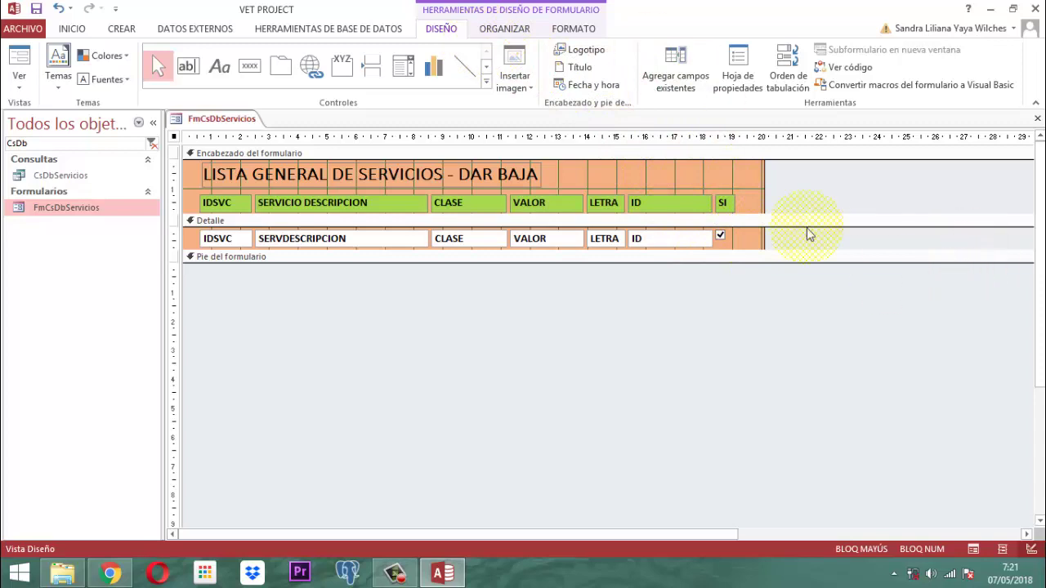
# - Draw an Imagen control in the Detalle row just right of the SI checkbox
pyautogui.click(486, 82)
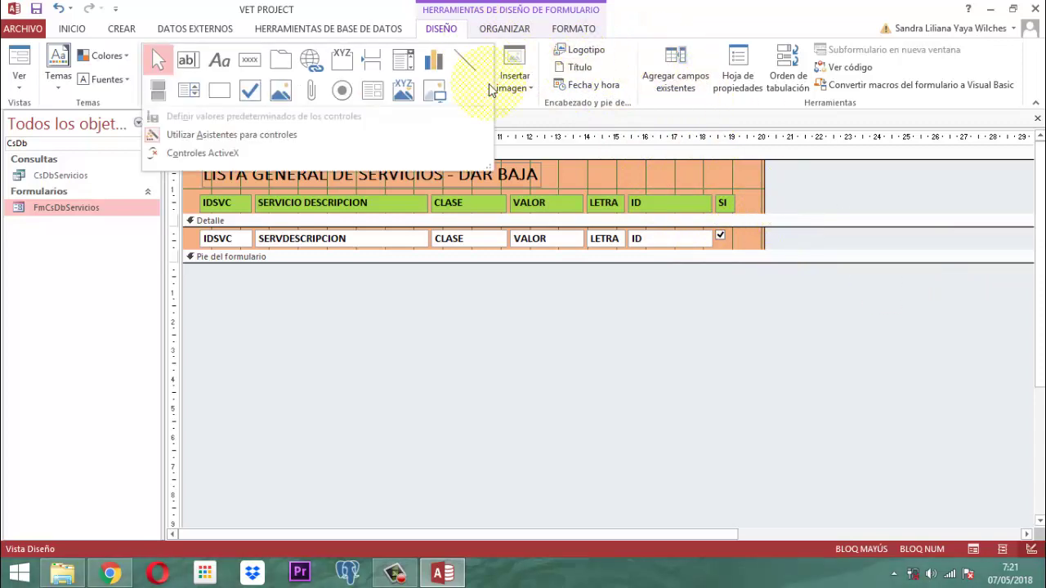
pyautogui.click(437, 92)
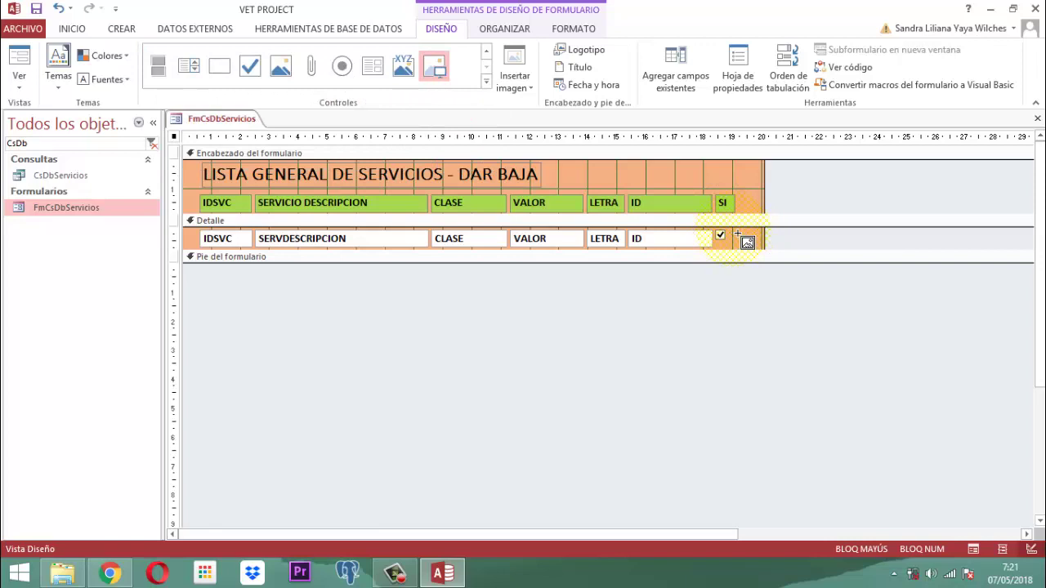
pyautogui.moveTo(737, 234); pyautogui.dragTo(754, 249)
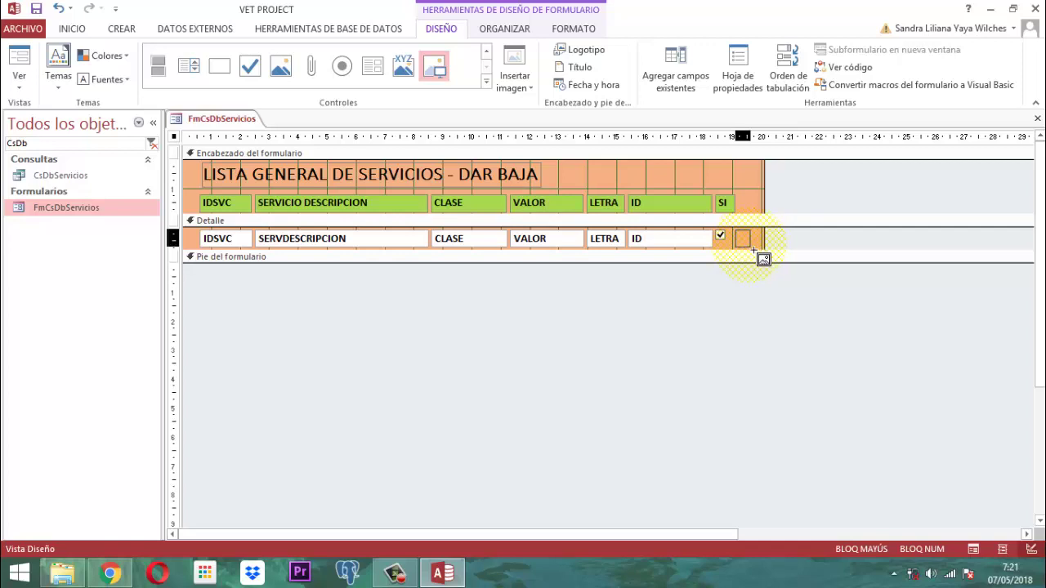
pyautogui.moveTo(754, 249); pyautogui.dragTo(760, 253)
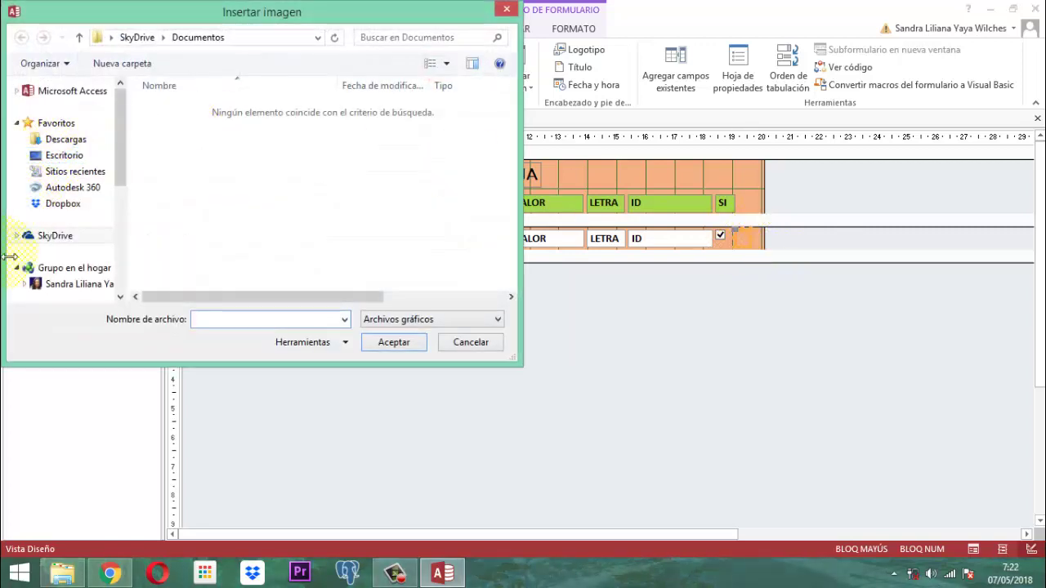
# - Navigate the Insertar imagen dialog to D:\documentos 2017\software Inmobiliaria\imagenes
pyautogui.moveTo(122, 169); pyautogui.dragTo(110, 261)
pyautogui.click(78, 245)
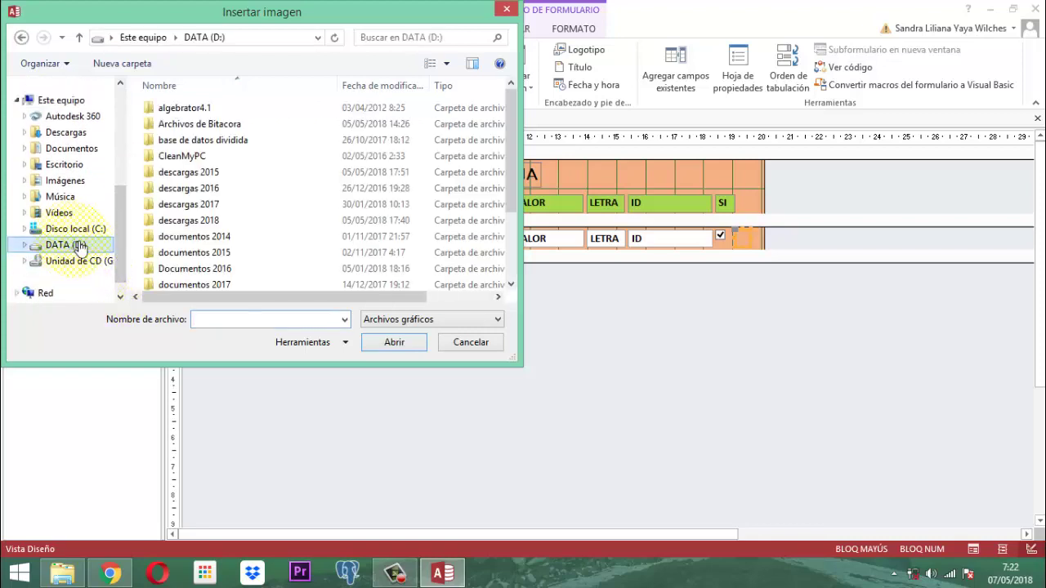
pyautogui.doubleClick(189, 285)
pyautogui.doubleClick(189, 223)
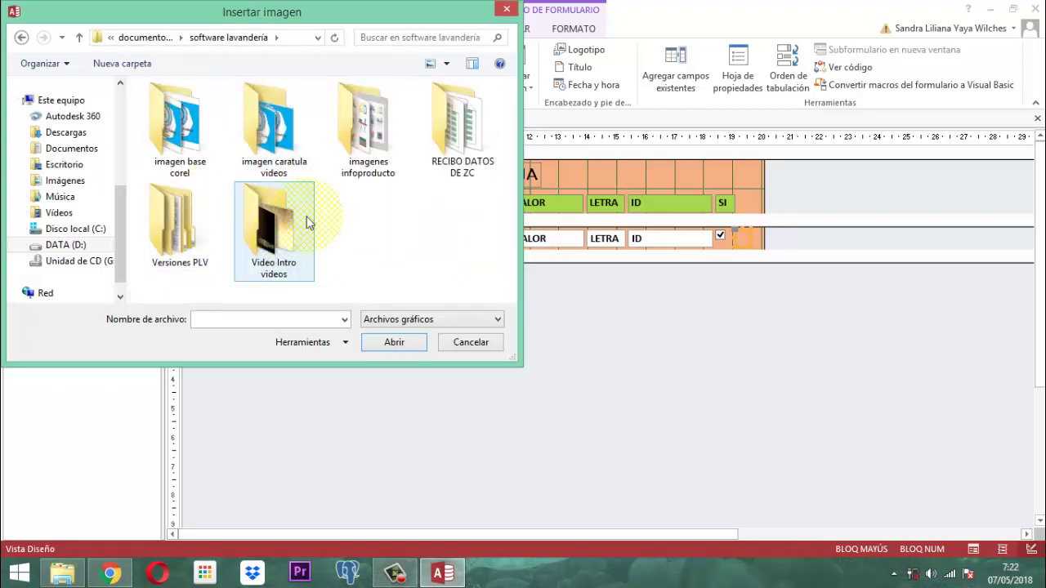
pyautogui.doubleClick(347, 121)
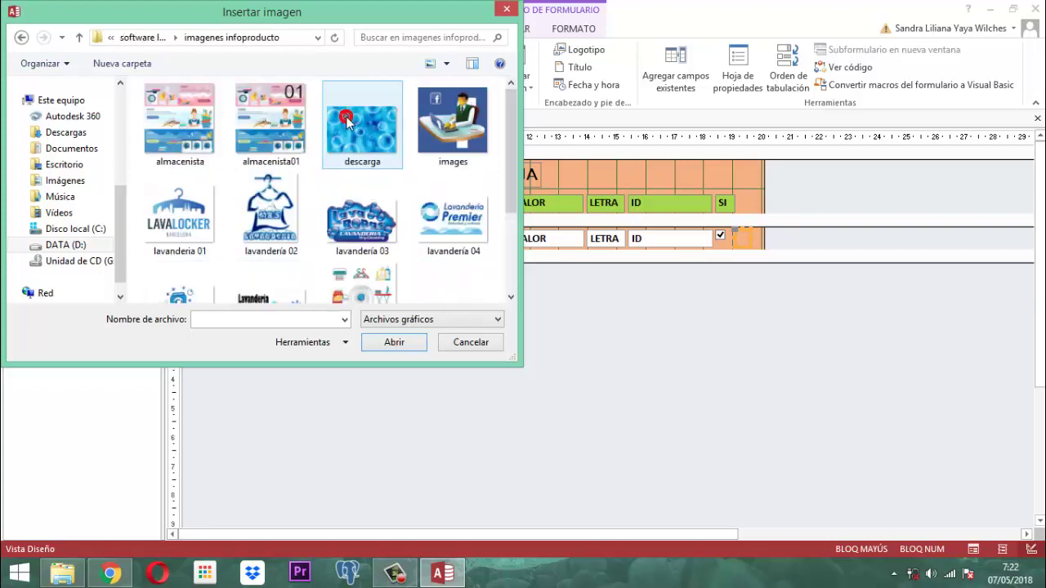
pyautogui.click(511, 299)
pyautogui.click(510, 299)
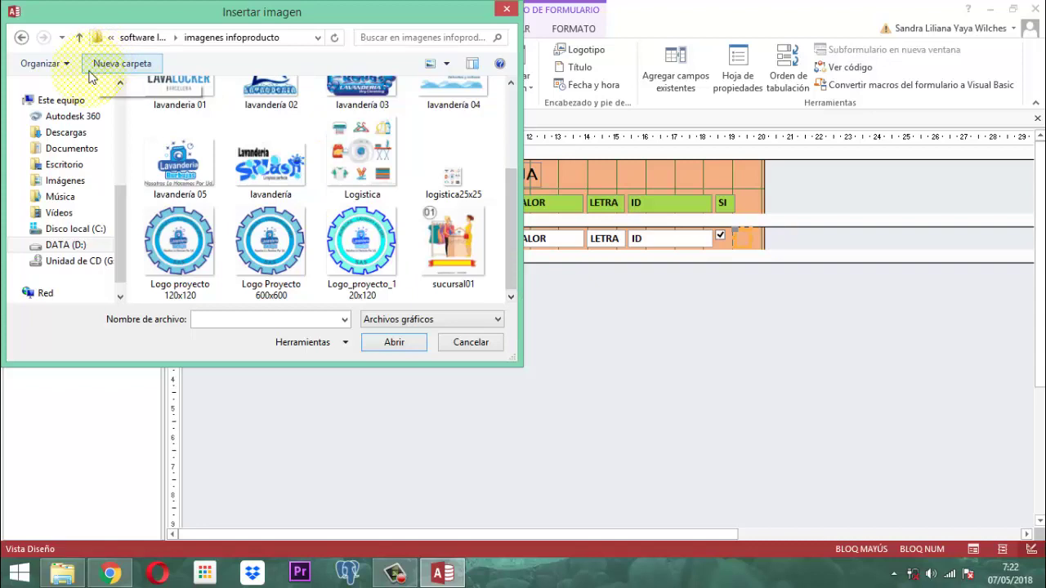
pyautogui.click(79, 39)
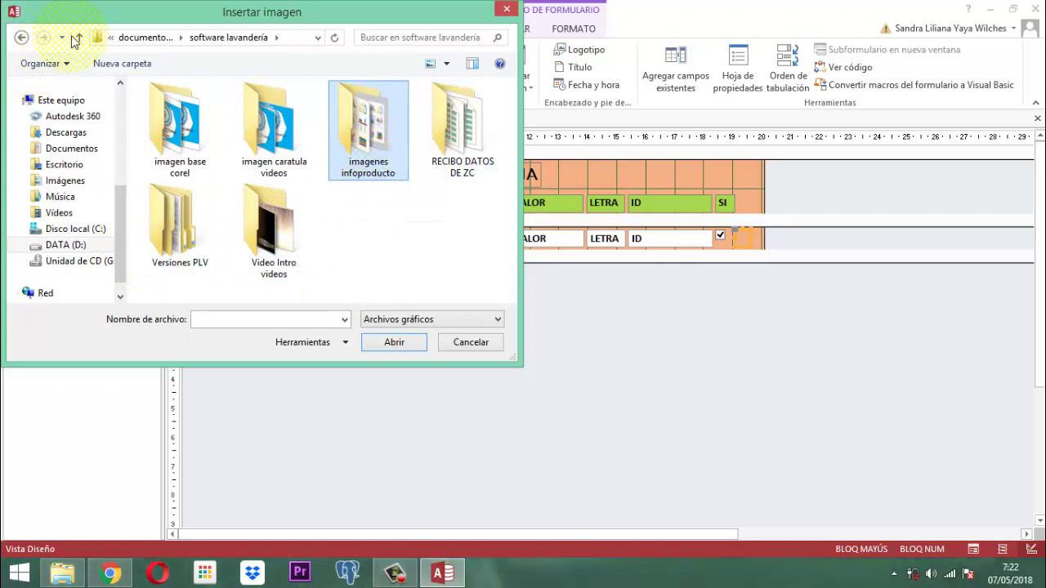
pyautogui.click(78, 37)
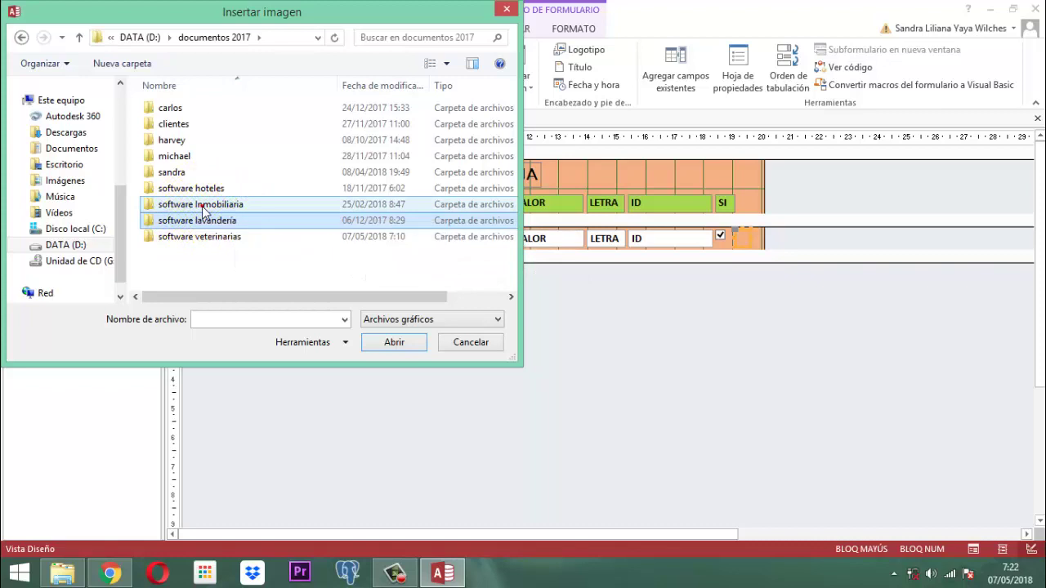
pyautogui.doubleClick(203, 211)
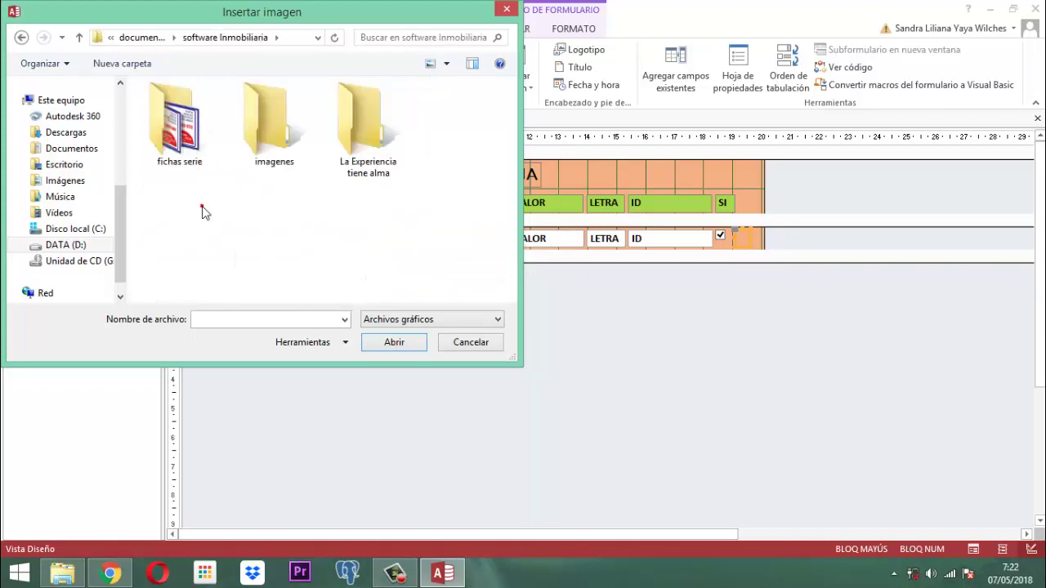
pyautogui.doubleClick(286, 132)
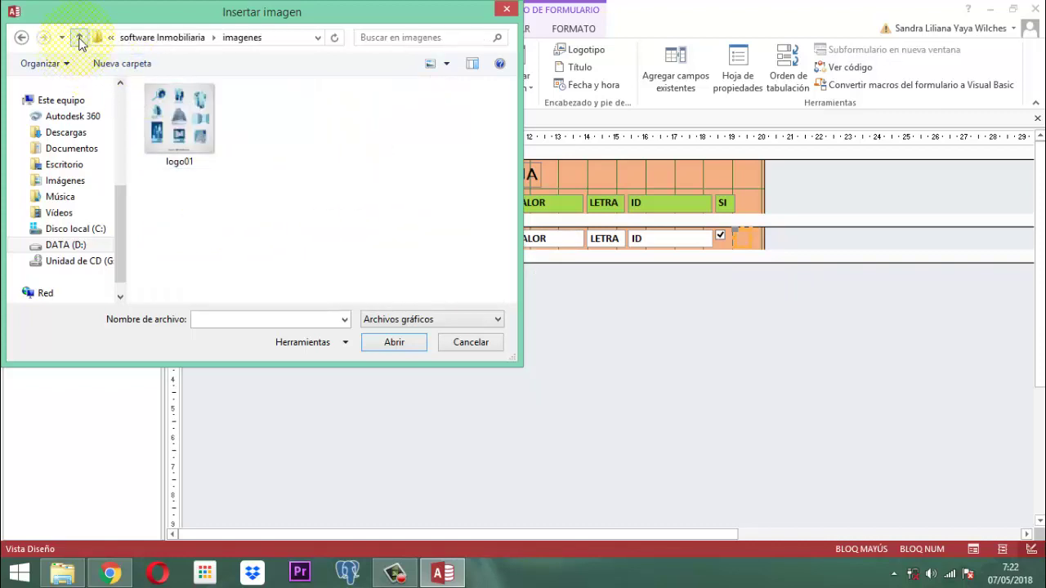